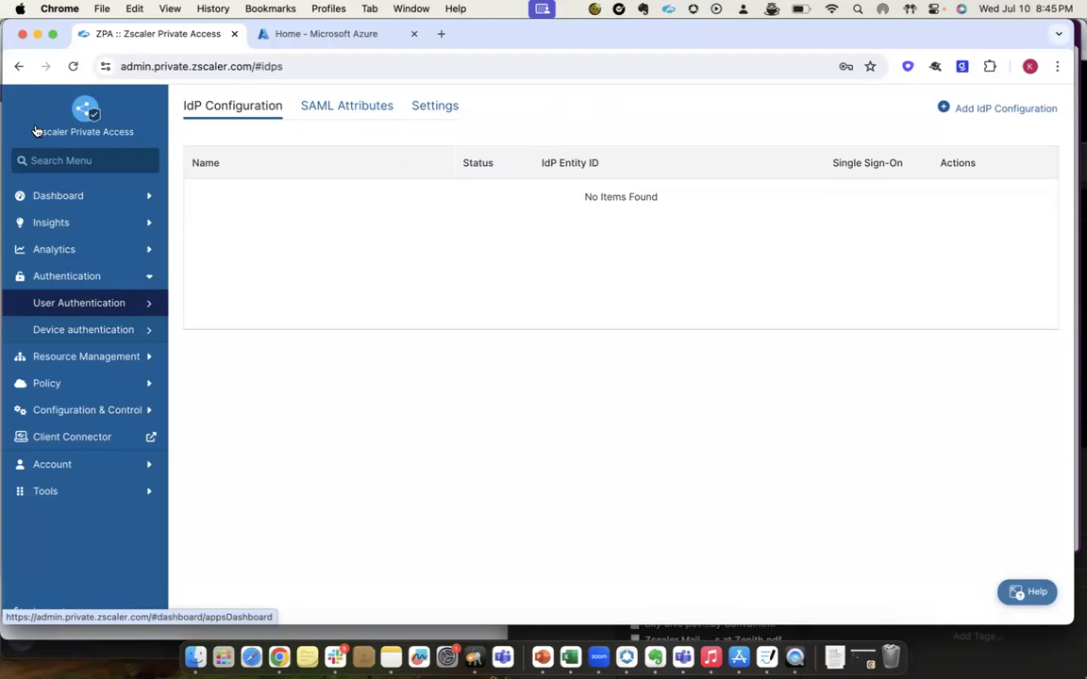
# Open the IdP configuration page for user authentication and start adding a new IdP configuration.
pyautogui.click(58, 279)
pyautogui.click(57, 281)
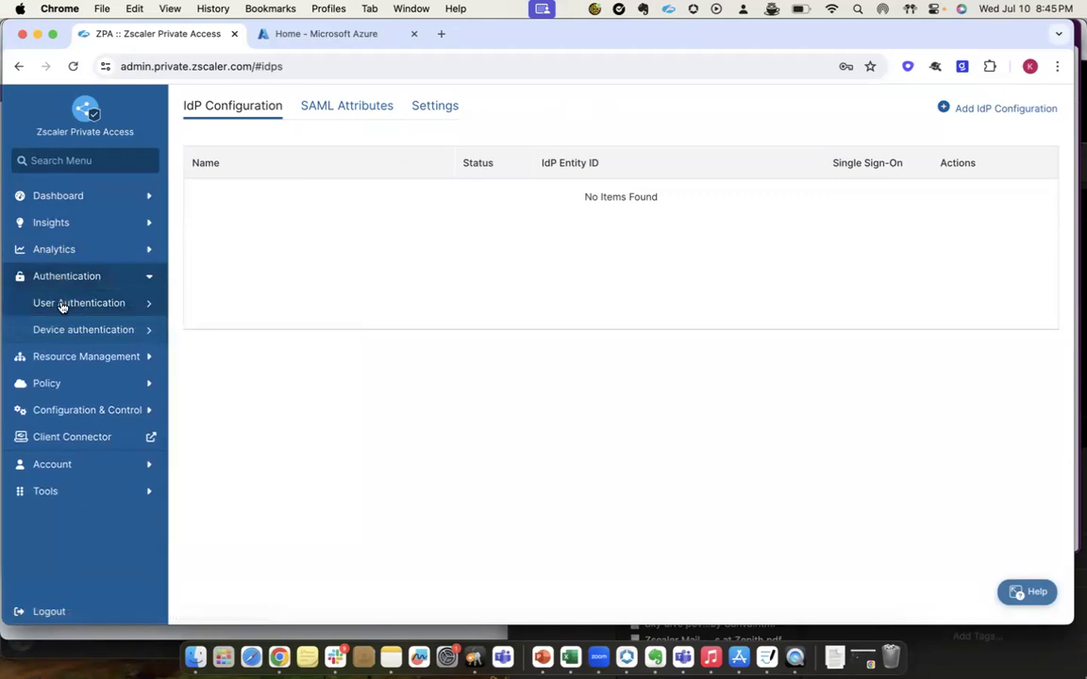
pyautogui.moveTo(61, 304)
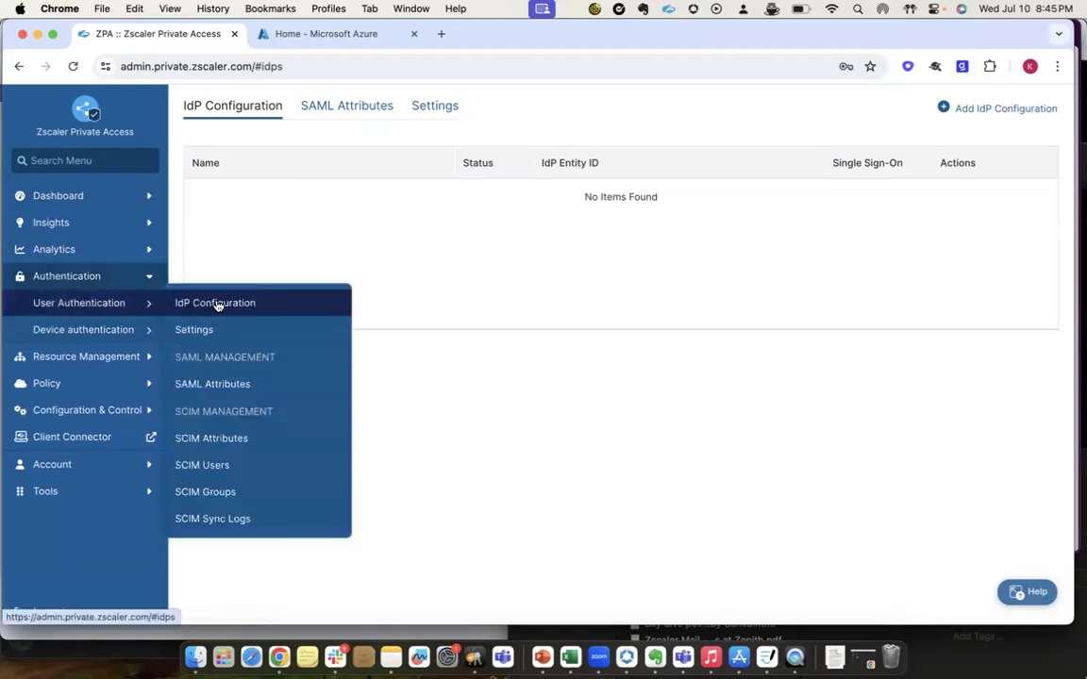
pyautogui.click(217, 305)
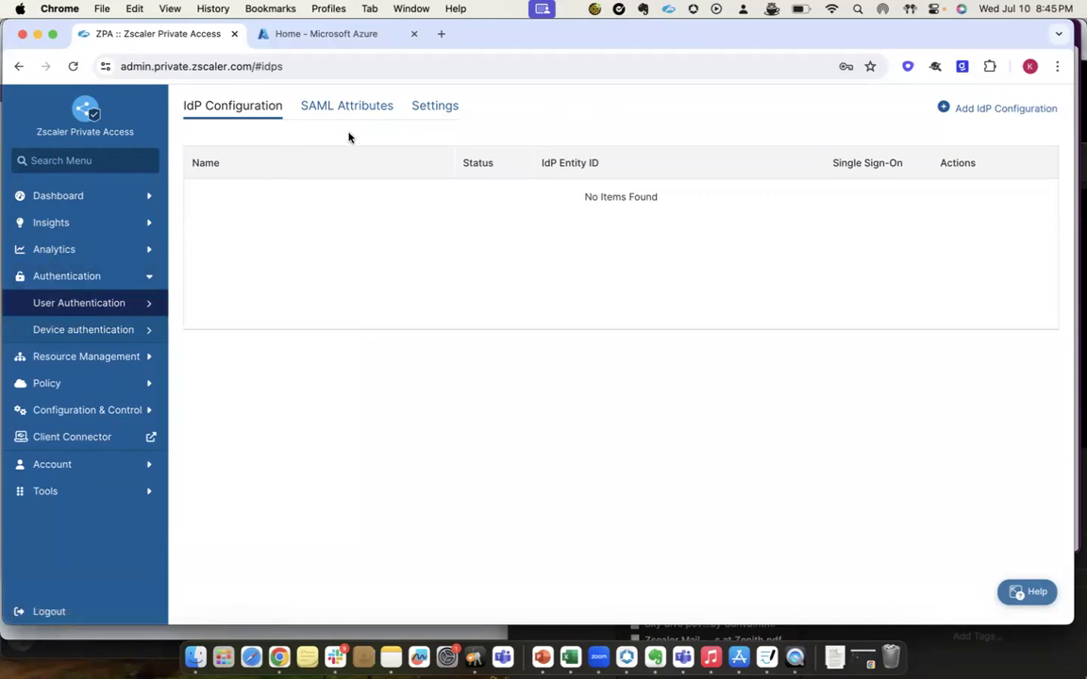
pyautogui.click(955, 108)
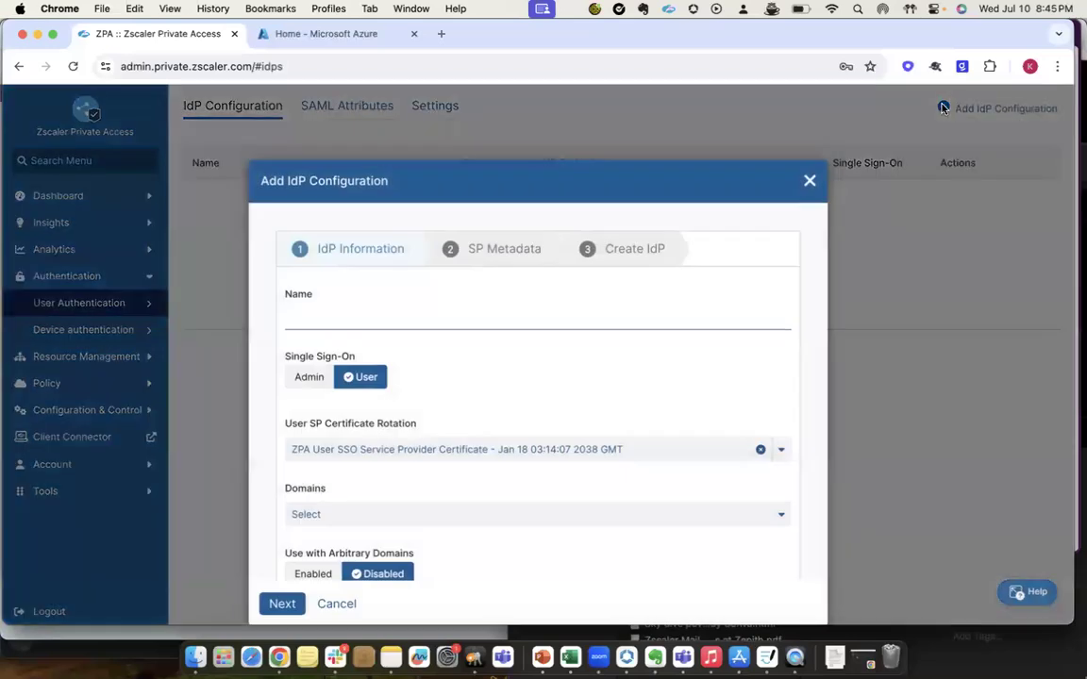
pyautogui.scroll(-2, 652, 242)
pyautogui.scroll(2, 652, 241)
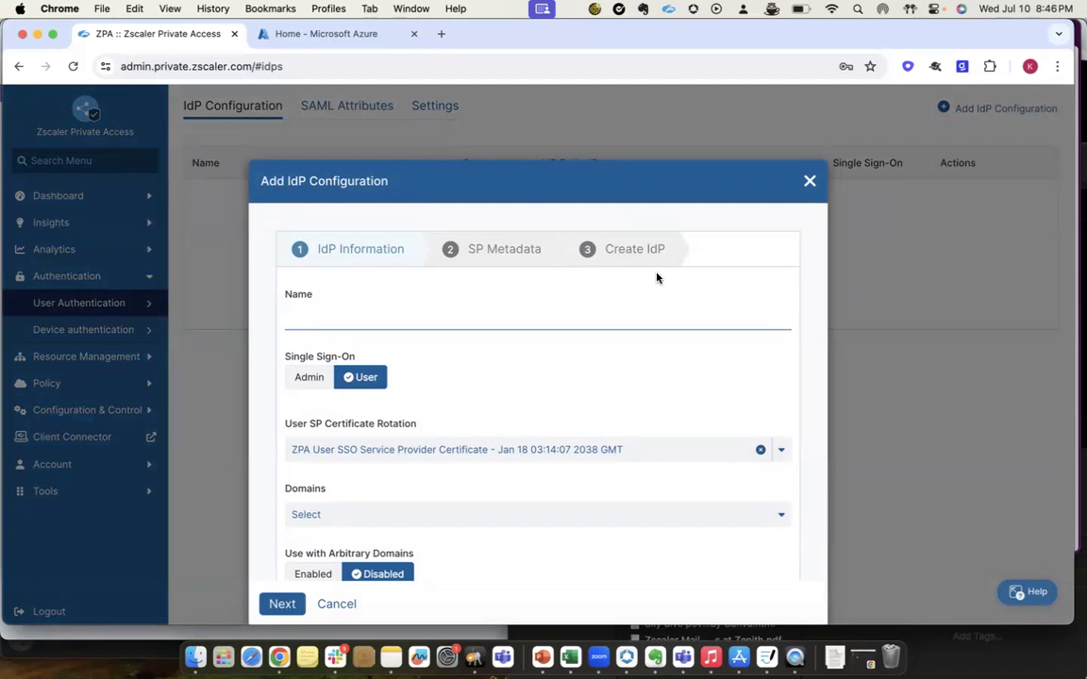
# Name the IdP configuration AzureAD_vritsys.site and choose vritsys.site as its domain.
pyautogui.click(539, 318)
pyautogui.write('Azure')
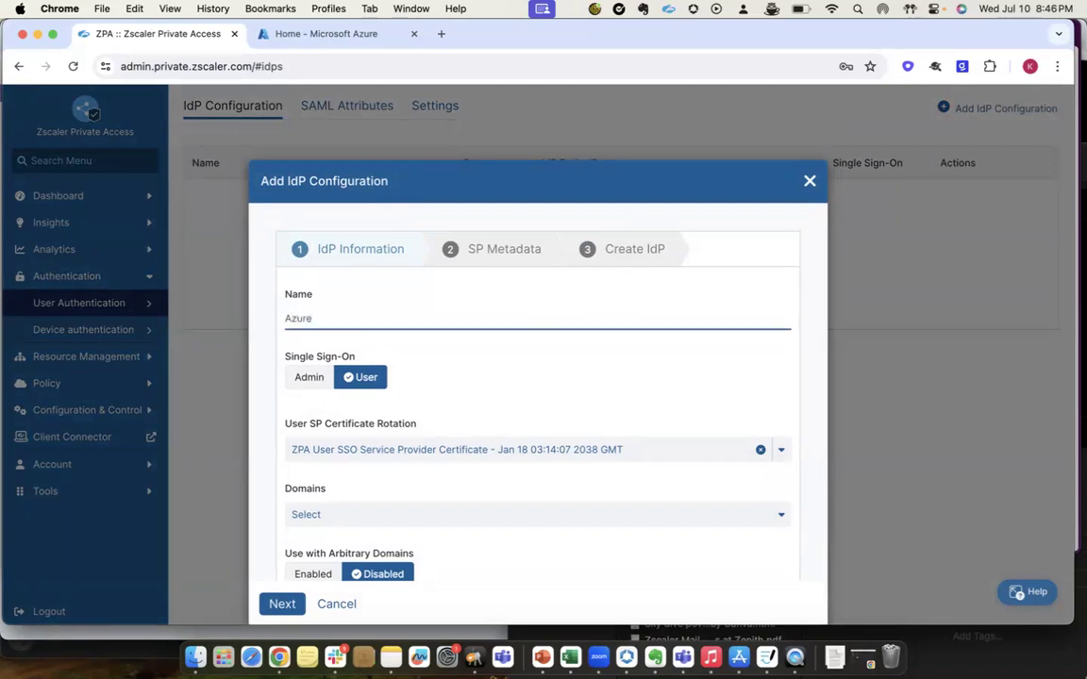
pyautogui.write('AD_vritsys.site')
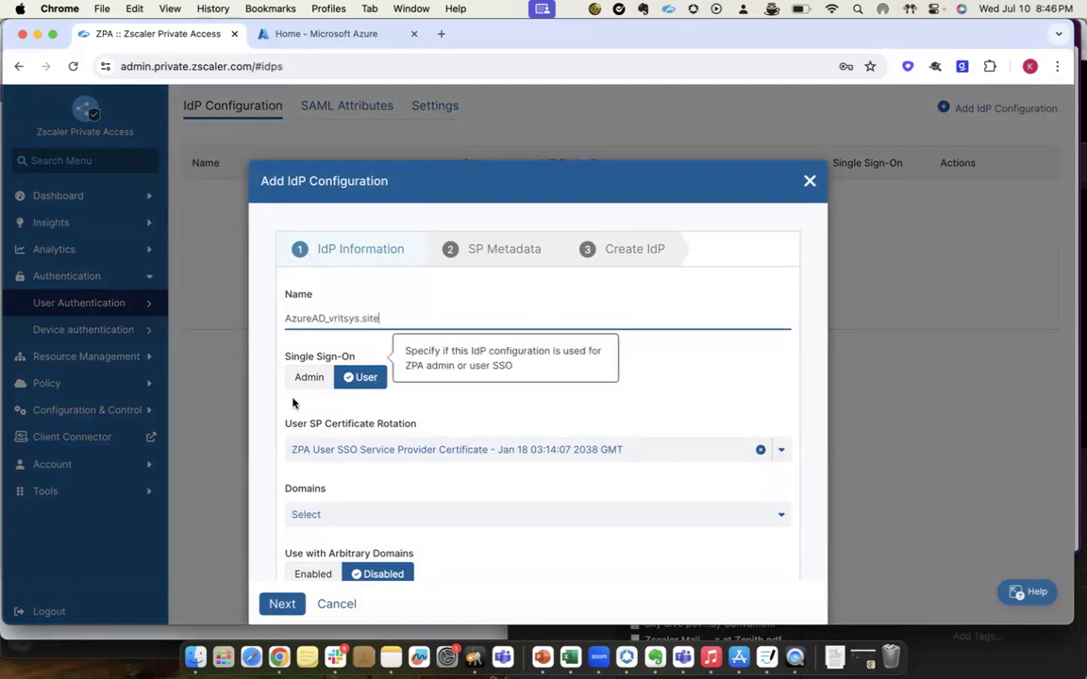
pyautogui.scroll(-1, 348, 415)
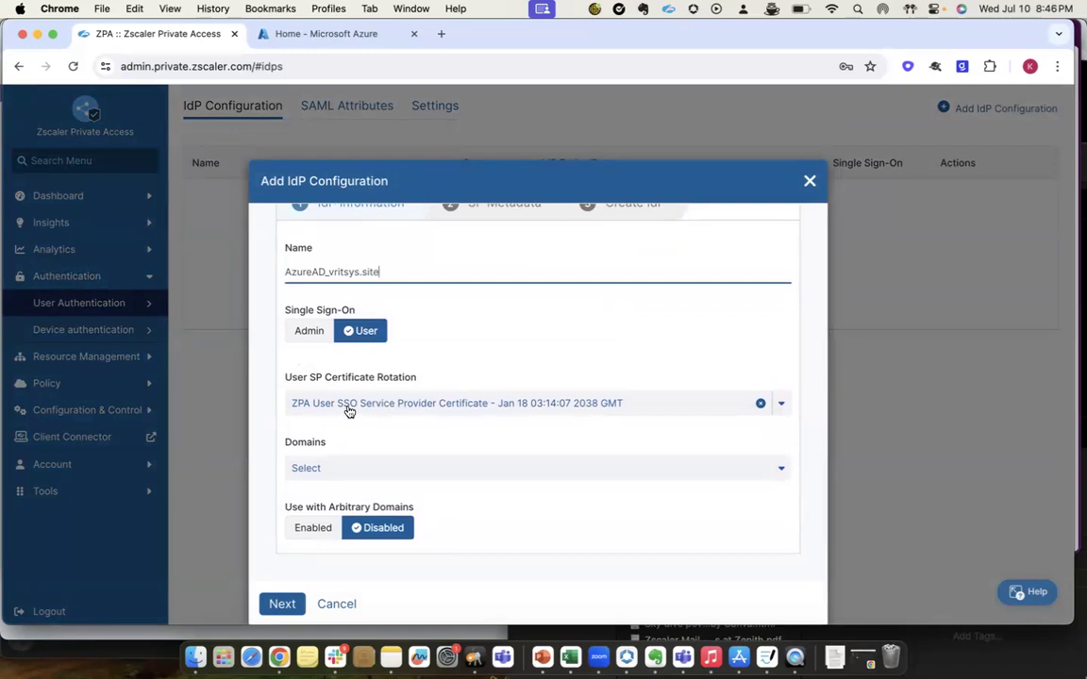
pyautogui.click(357, 469)
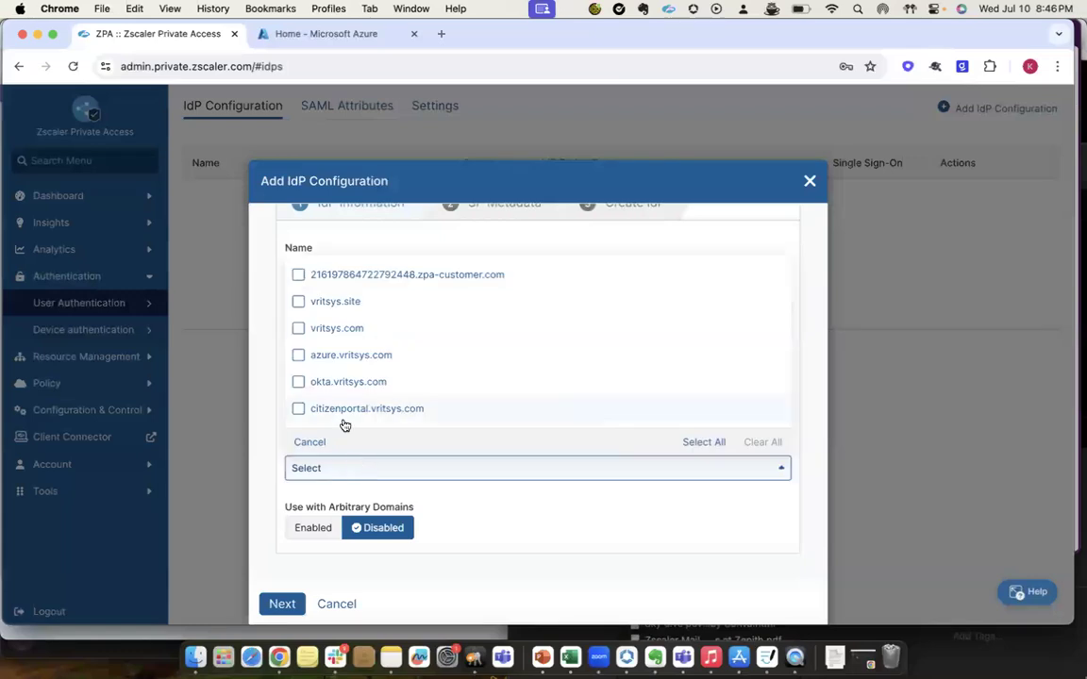
pyautogui.click(298, 301)
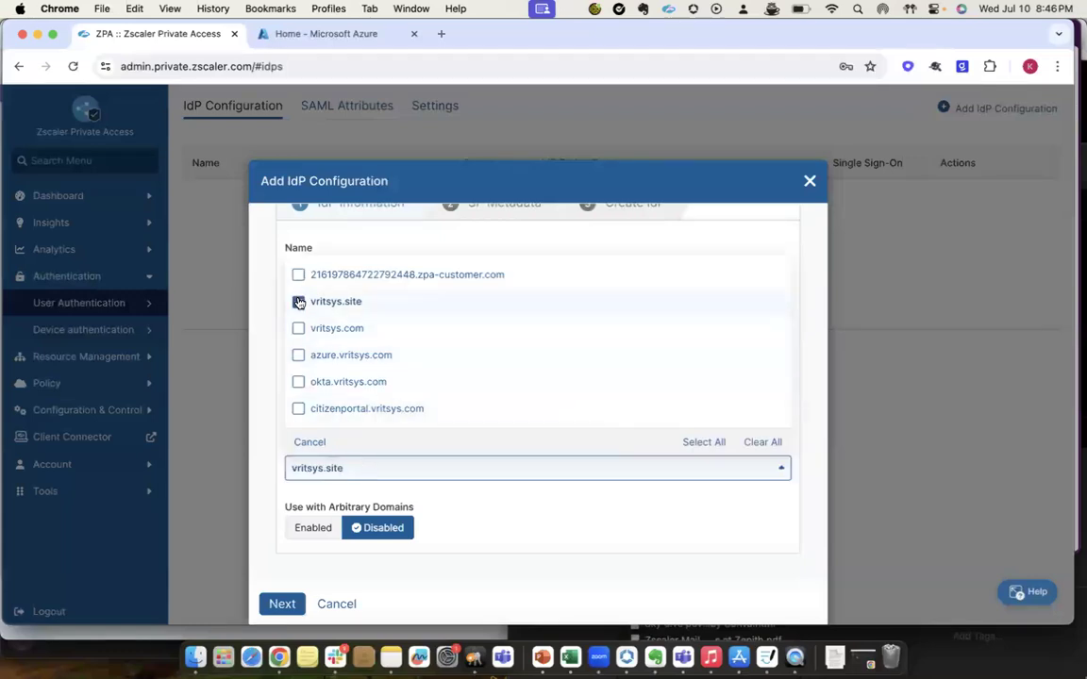
pyautogui.click(448, 578)
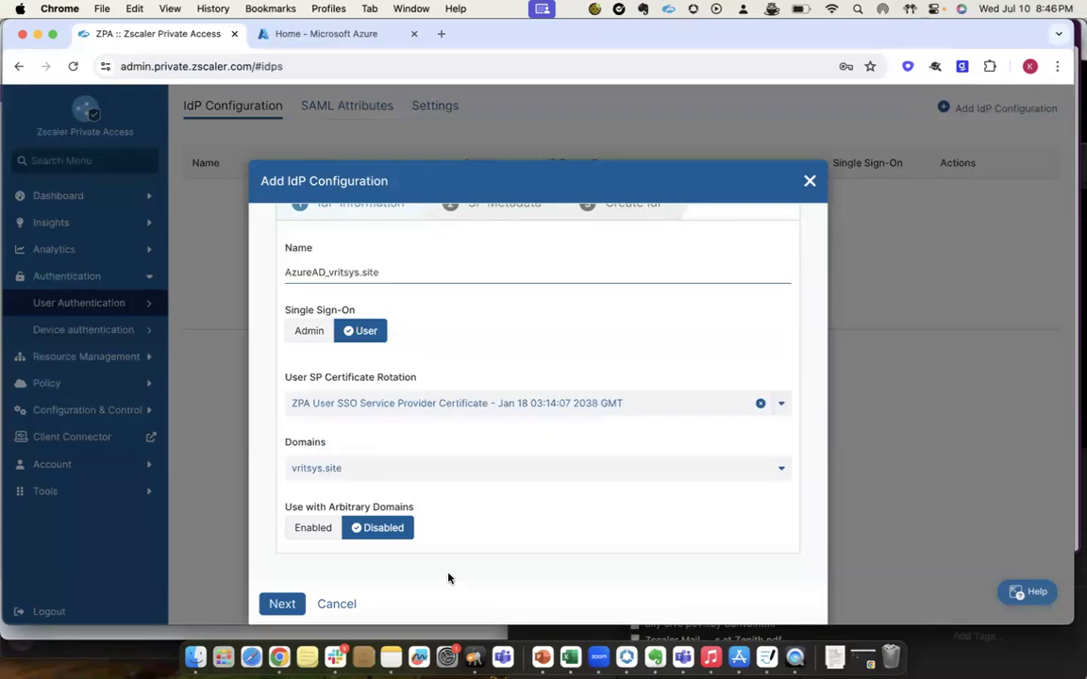
# Advance to the SP Metadata stage and download the service provider metadata for user SSO.
pyautogui.click(289, 605)
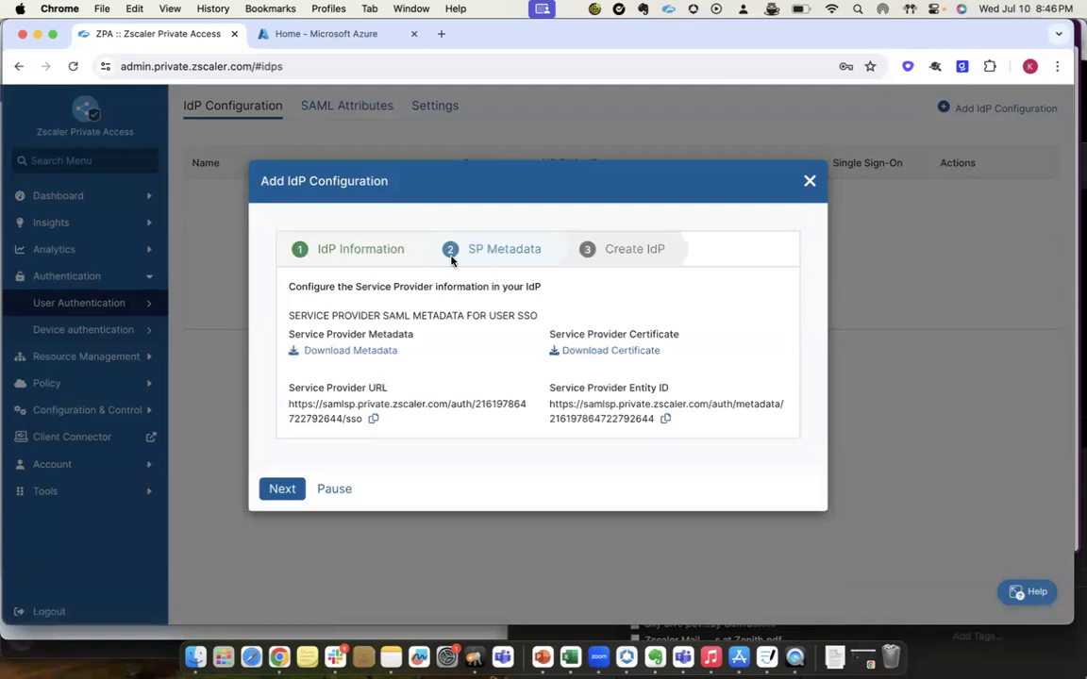
pyautogui.click(330, 351)
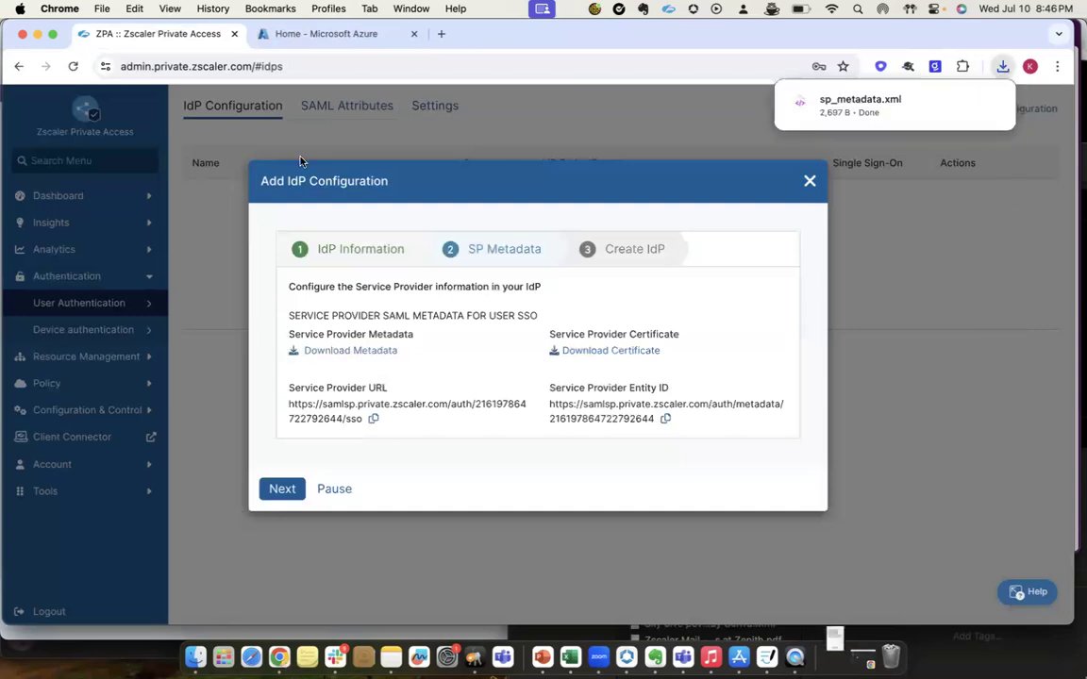
# Switch to the Azure portal and open the list of enterprise applications in Microsoft Entra ID.
pyautogui.click(281, 34)
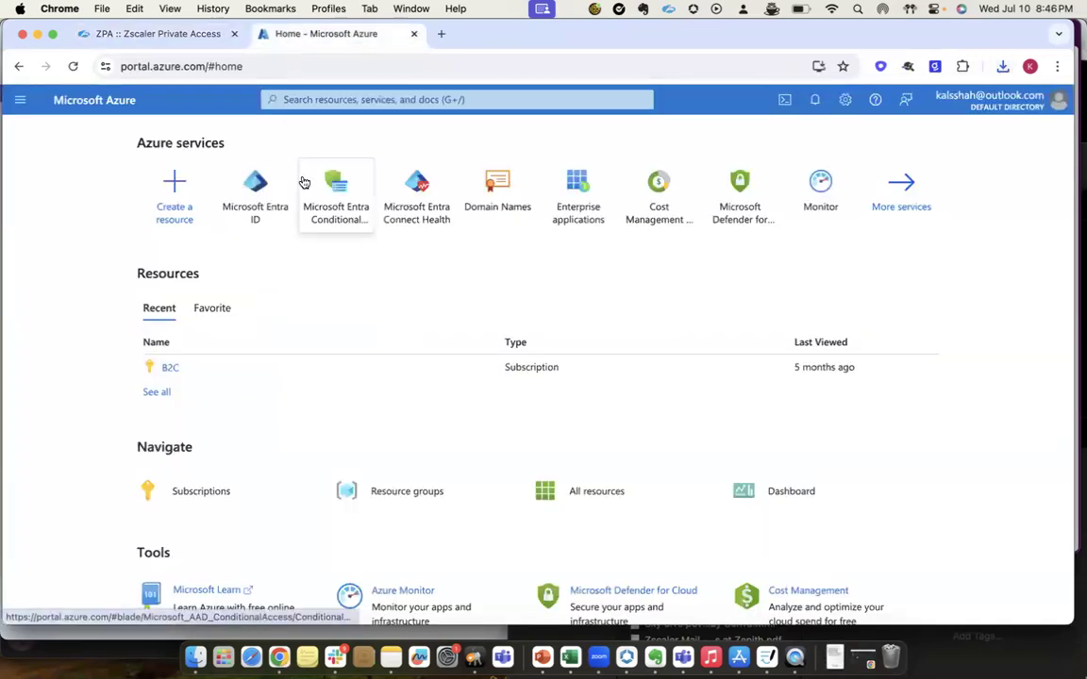
pyautogui.moveTo(304, 182)
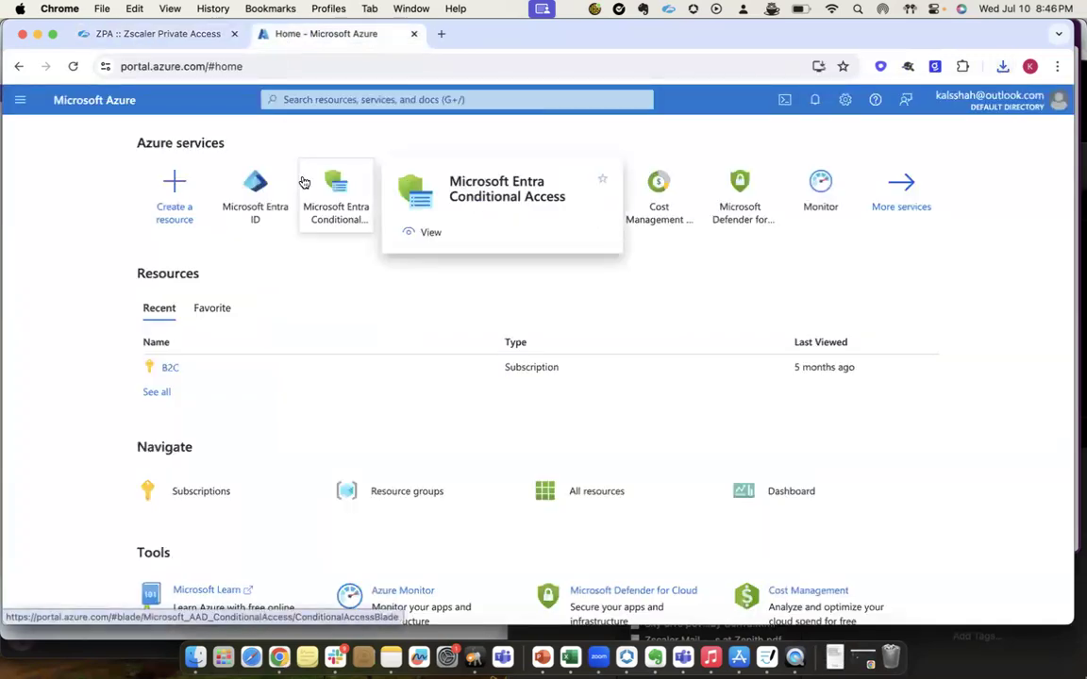
pyautogui.click(253, 209)
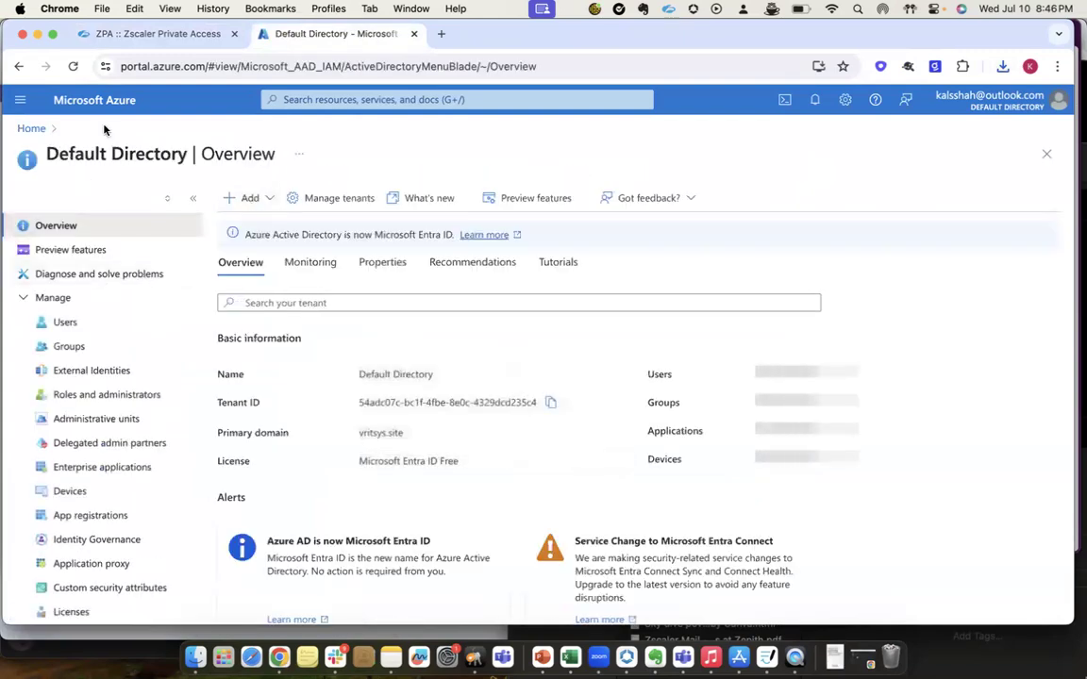
pyautogui.click(65, 468)
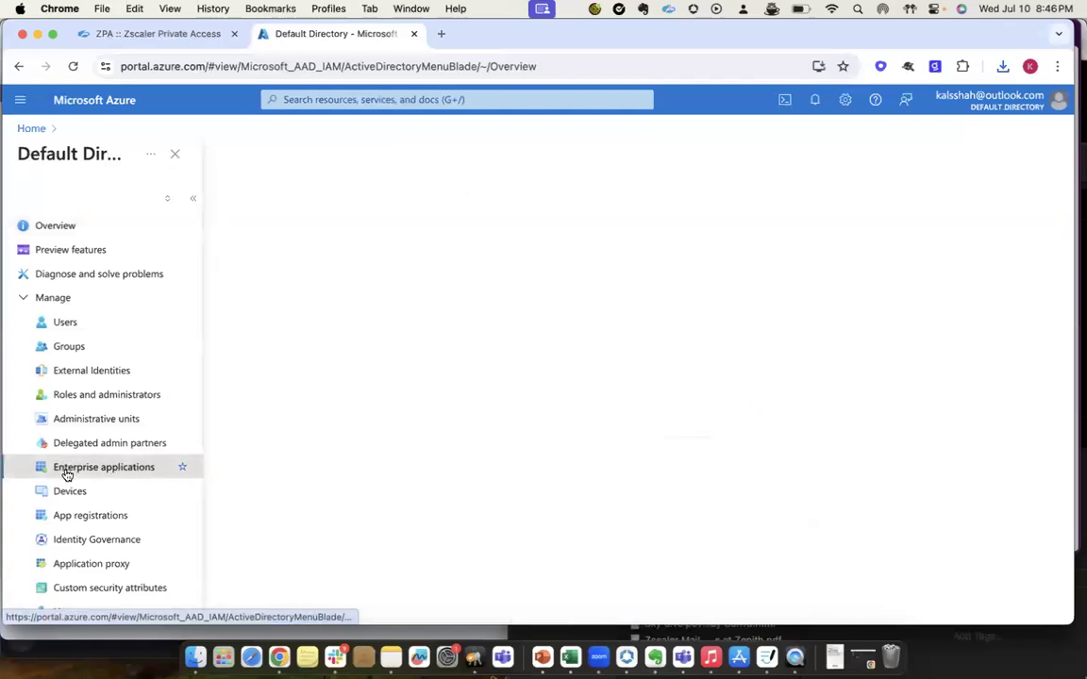
pyautogui.moveTo(320, 327); pyautogui.dragTo(416, 327)
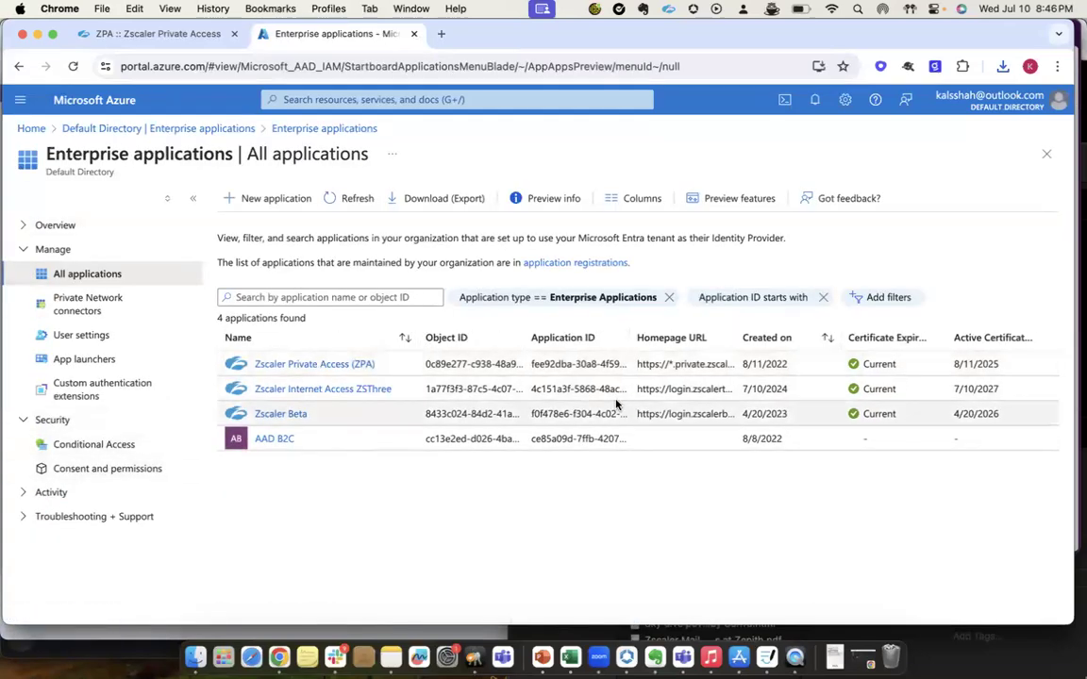
# Delete the existing Zscaler Private Access (ZPA) enterprise application and refresh the application list.
pyautogui.click(284, 366)
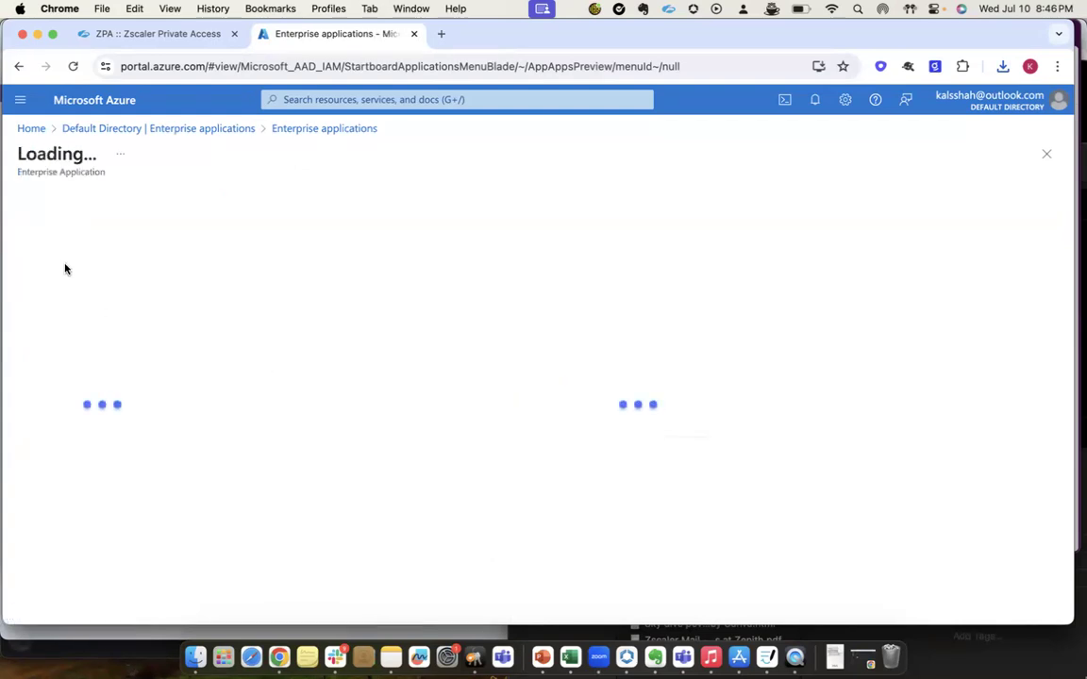
pyautogui.click(91, 321)
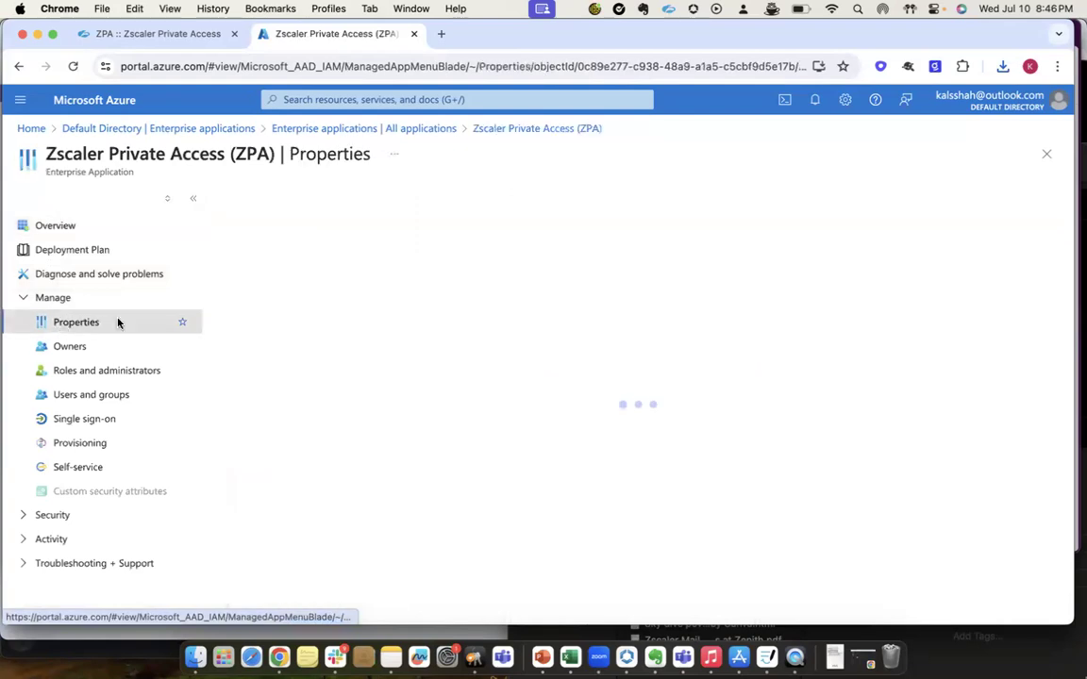
pyautogui.scroll(-5, 449, 481)
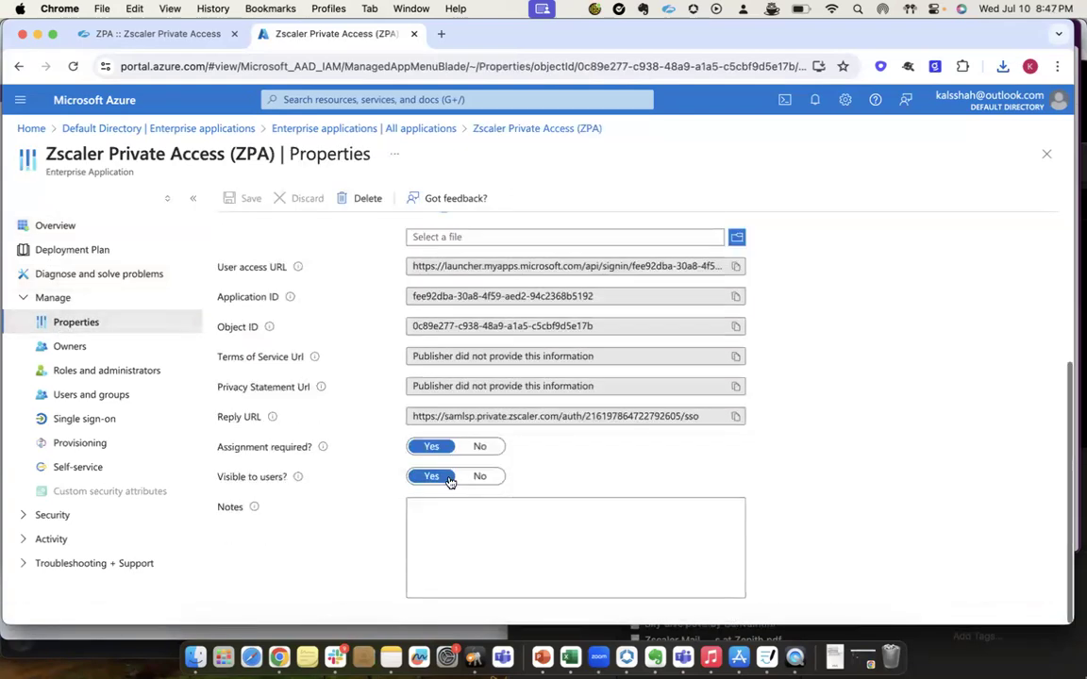
pyautogui.click(366, 200)
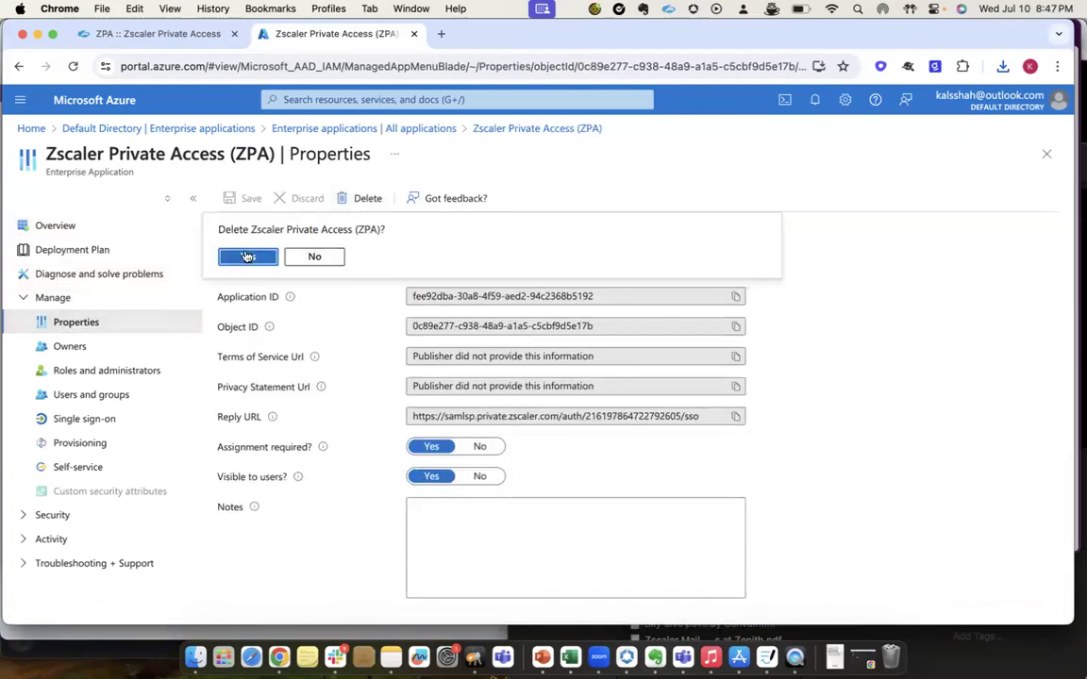
pyautogui.click(246, 257)
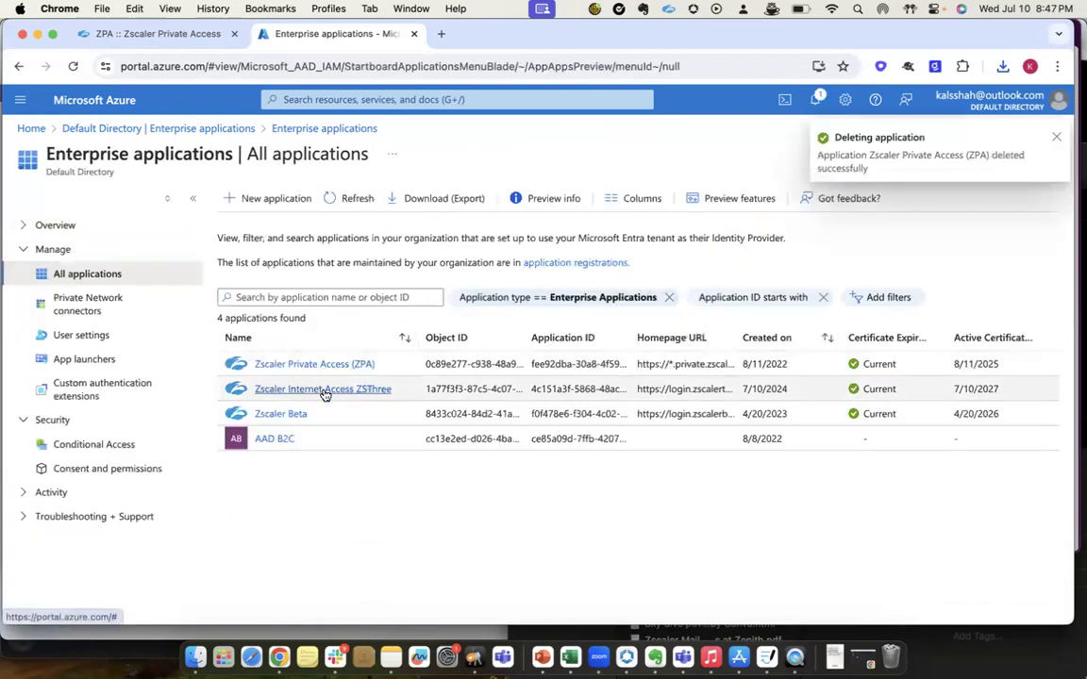
pyautogui.click(355, 208)
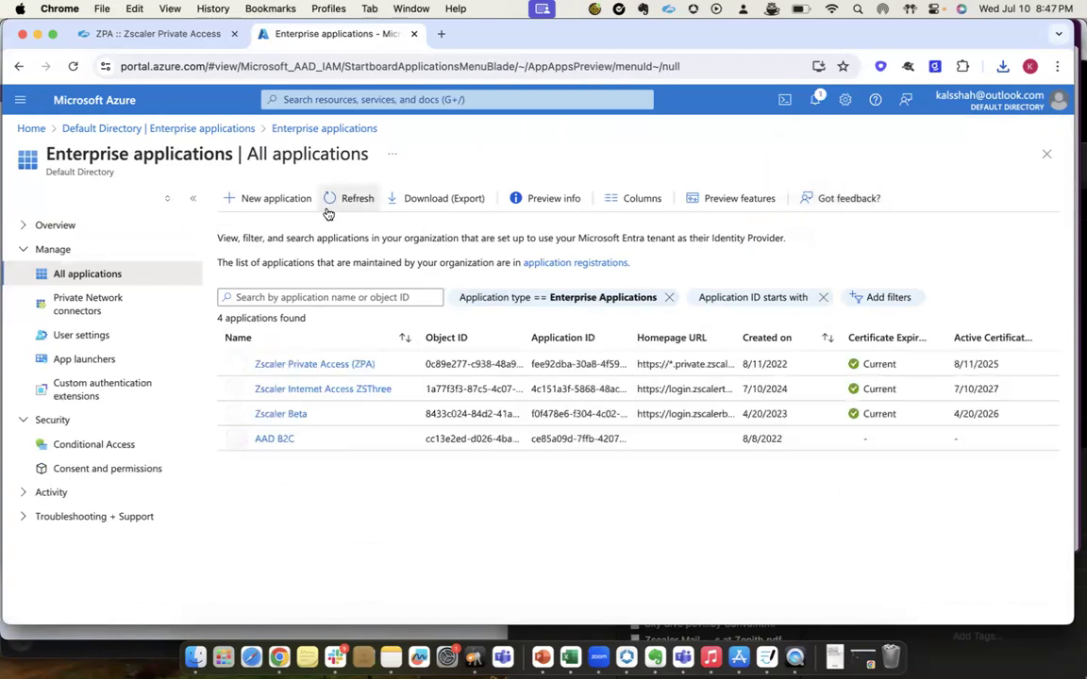
pyautogui.click(326, 209)
pyautogui.click(326, 208)
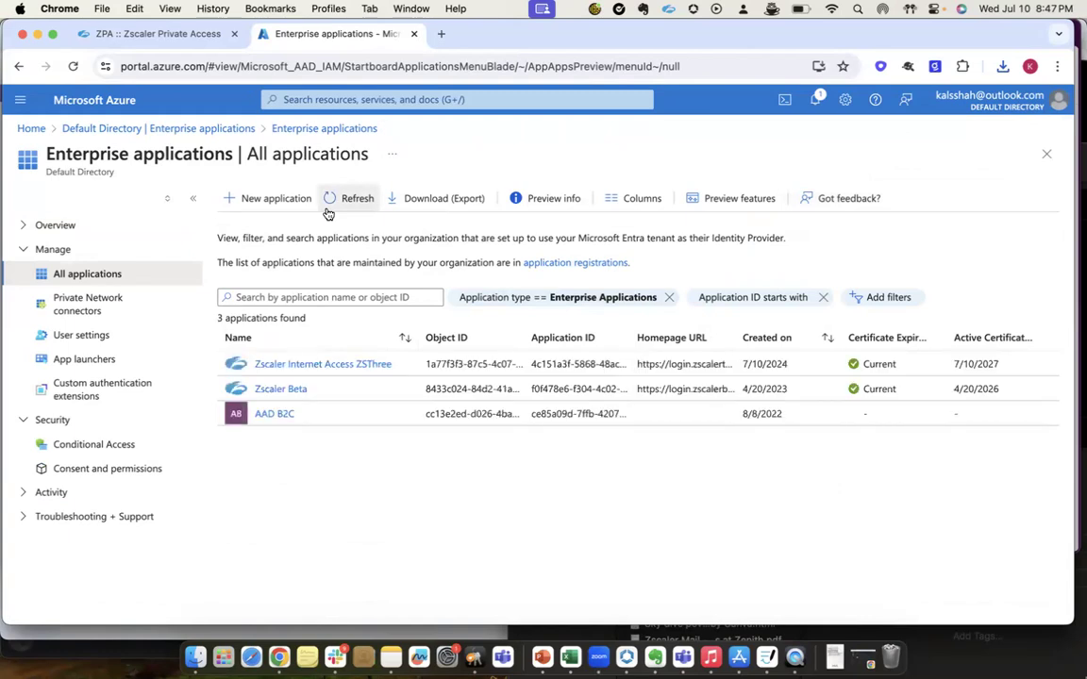
pyautogui.click(326, 209)
pyautogui.click(326, 209)
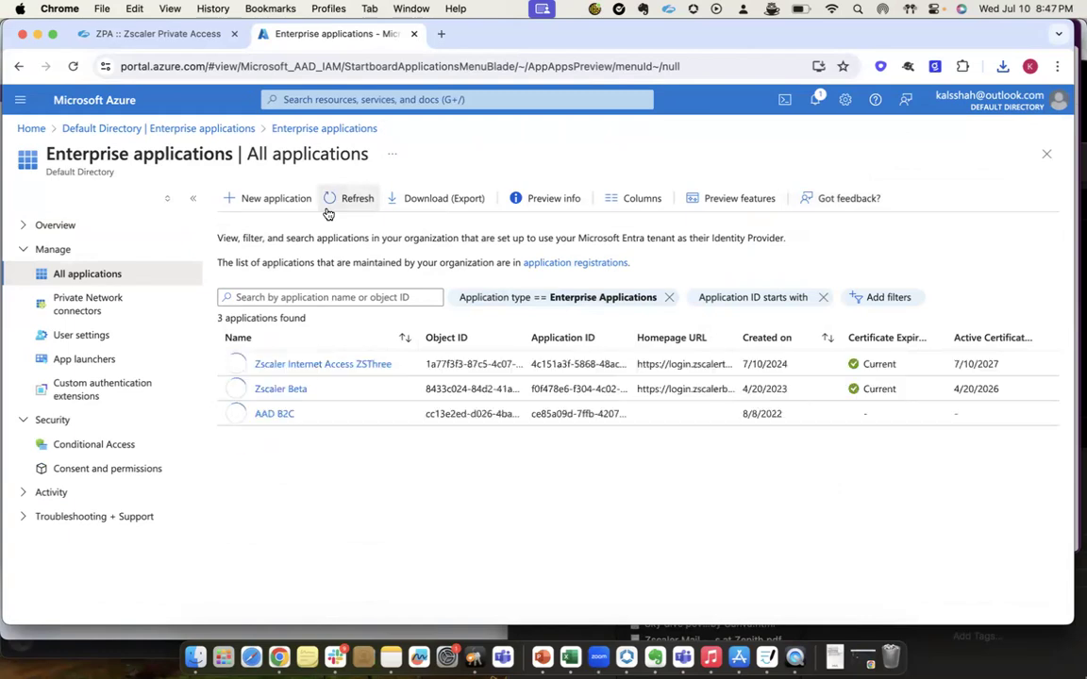
# Find Zscaler Private Access (ZPA) in the Microsoft Entra Gallery by searching for zscaler and create it as a new application.
pyautogui.click(264, 198)
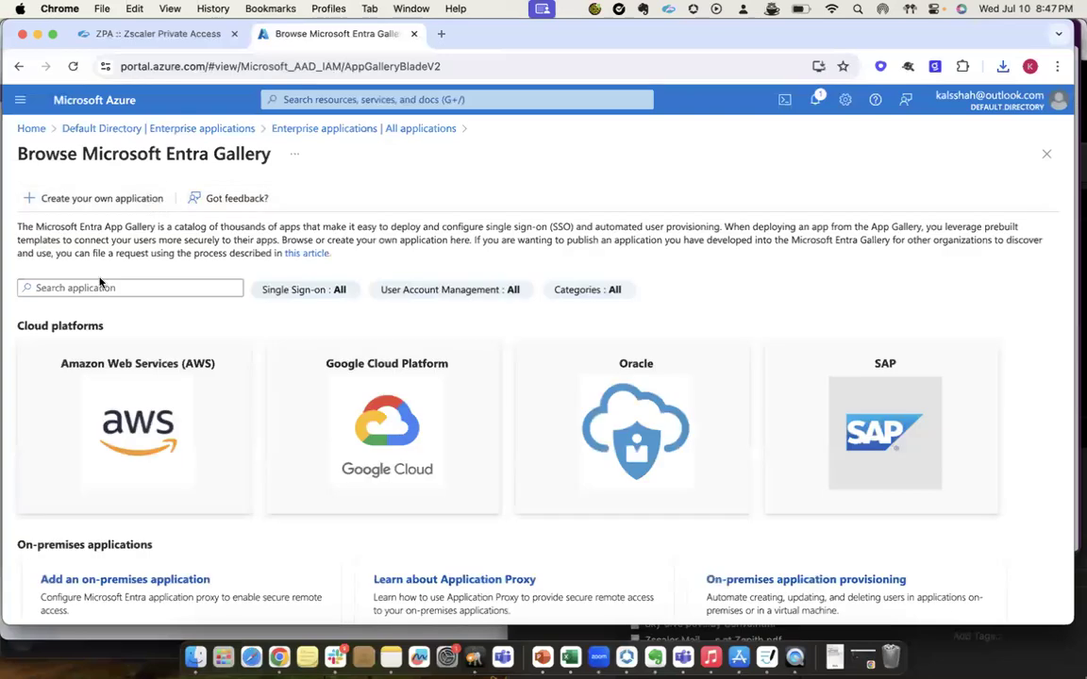
pyautogui.click(92, 287)
pyautogui.write('zscaler')
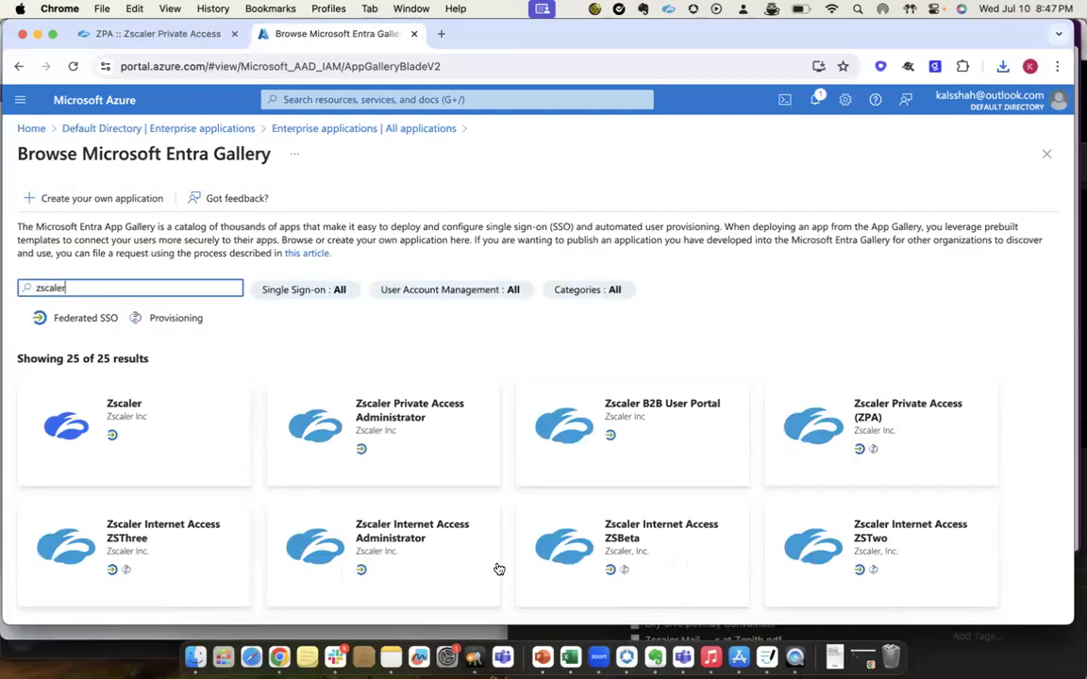
pyautogui.click(862, 463)
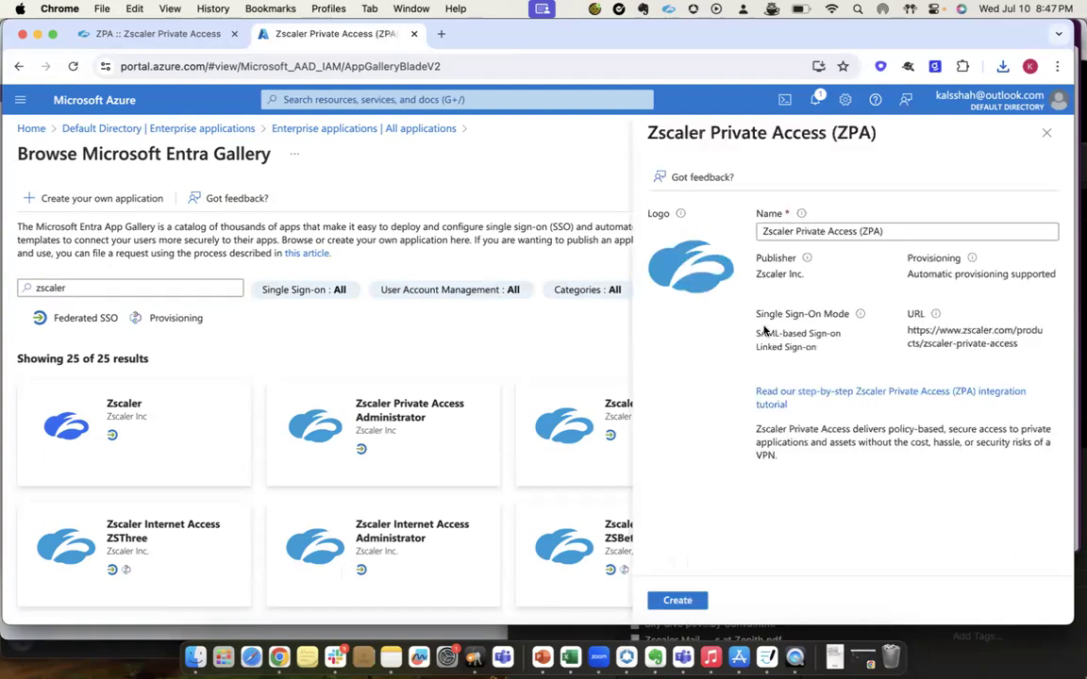
pyautogui.click(678, 600)
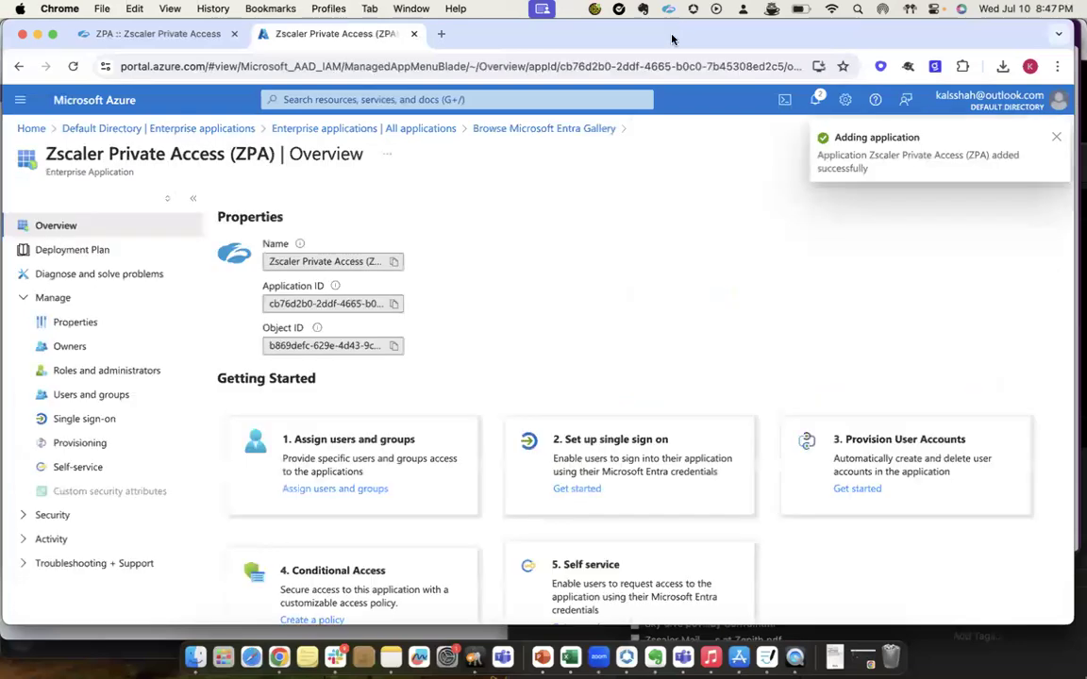
pyautogui.click(1057, 139)
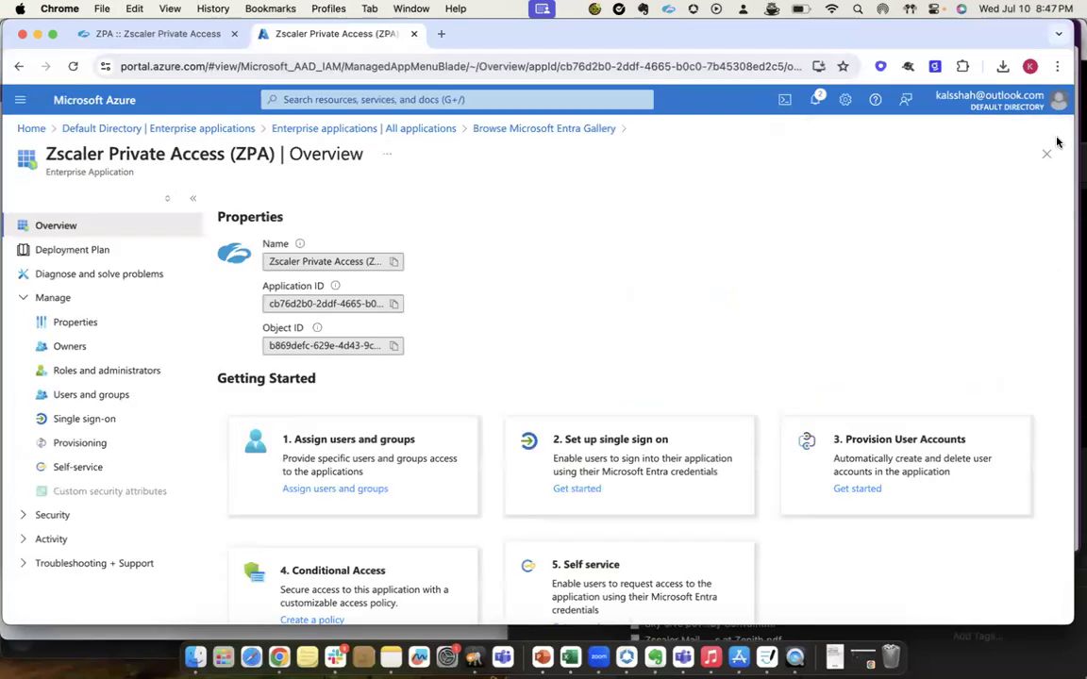
# Assign the account with the display name "user" to the Zscaler Private Access (ZPA) enterprise application.
pyautogui.click(320, 491)
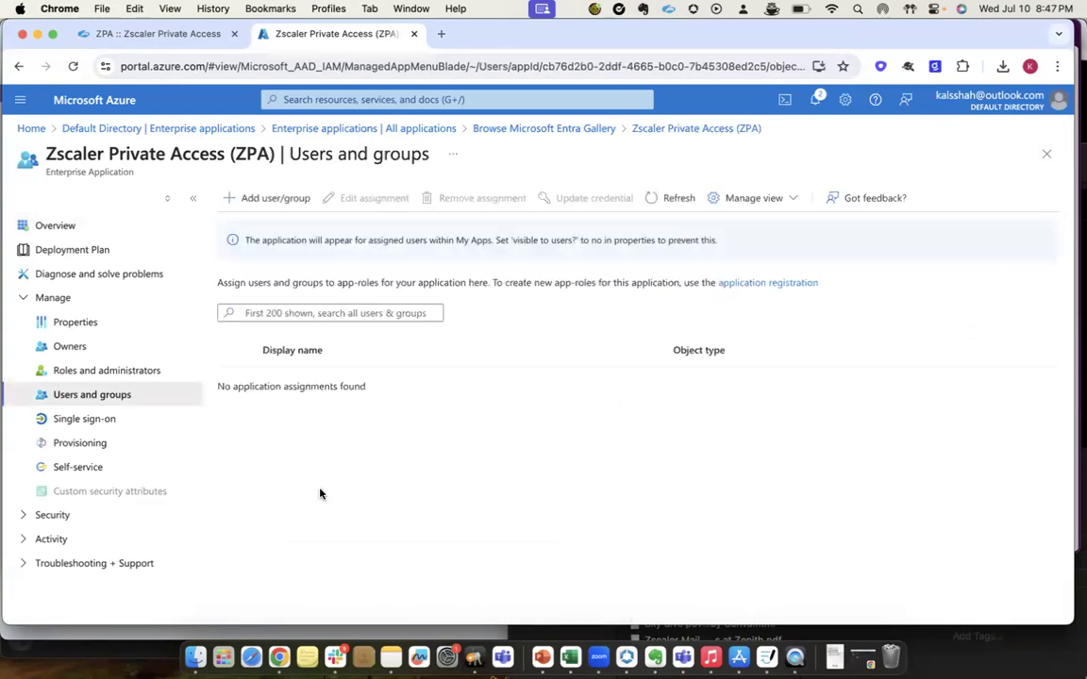
pyautogui.click(263, 200)
pyautogui.click(60, 306)
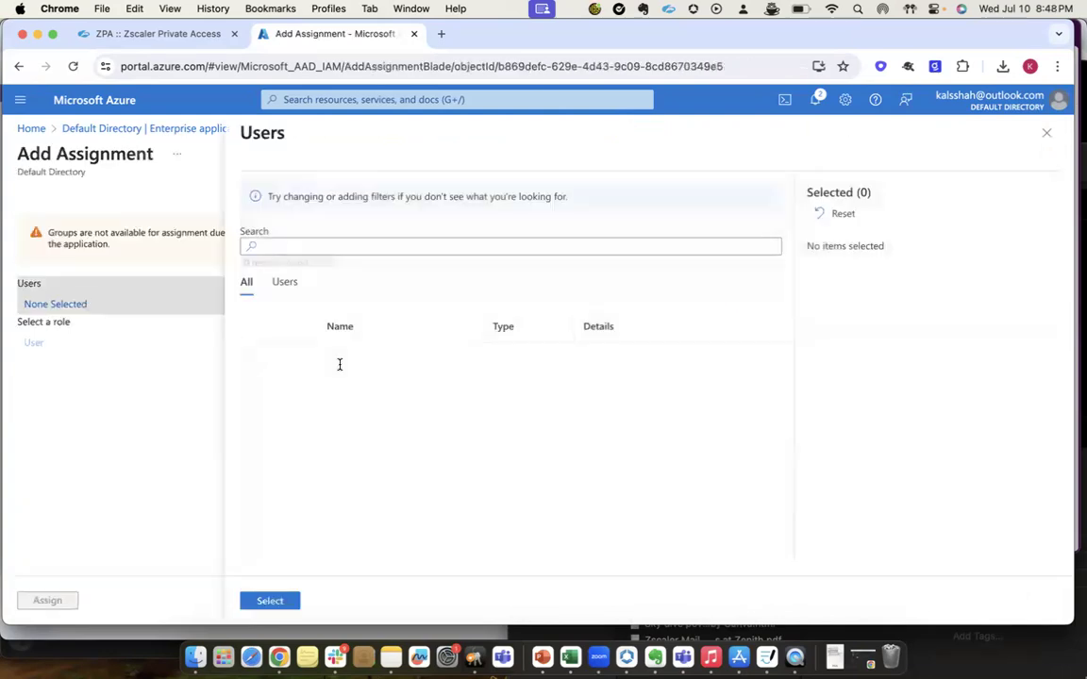
pyautogui.click(259, 512)
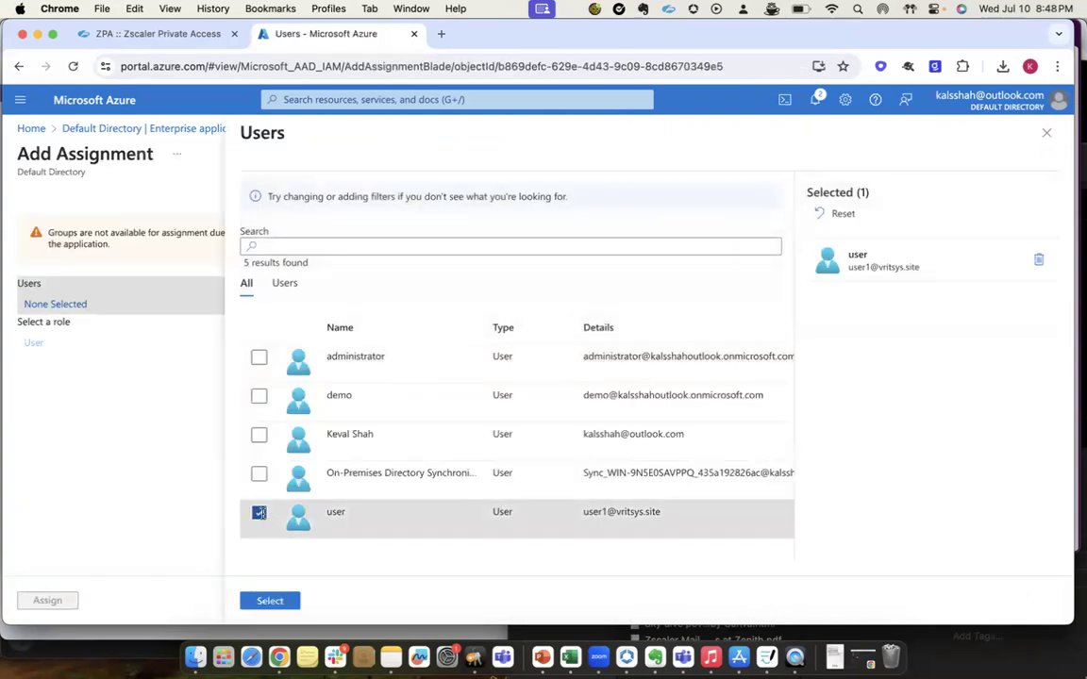
pyautogui.click(268, 602)
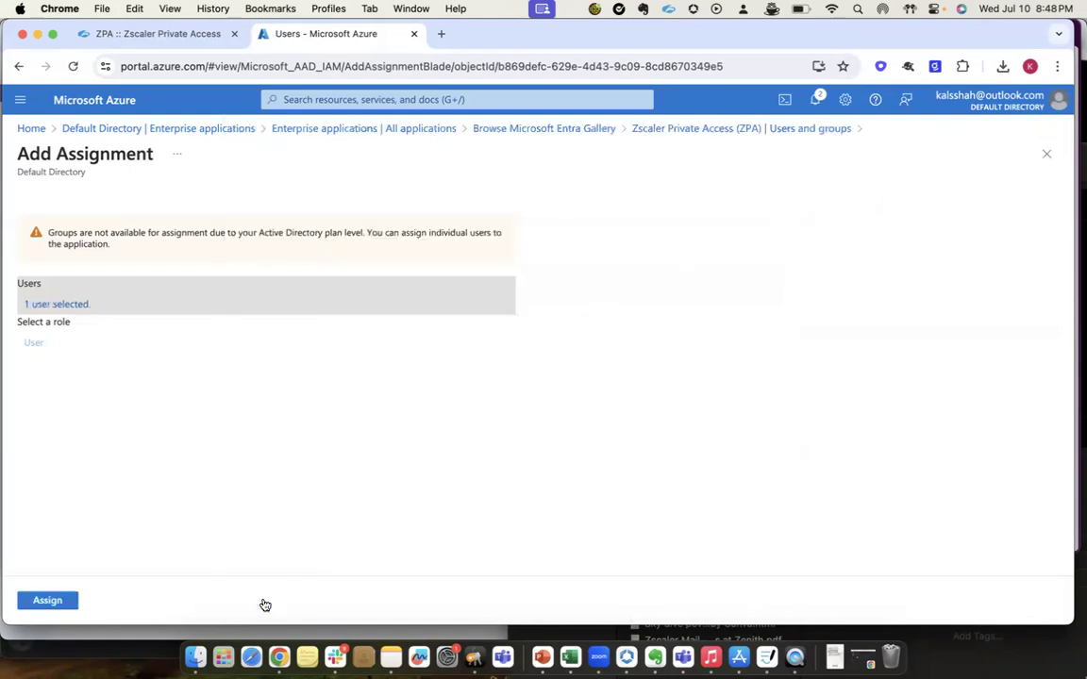
pyautogui.click(52, 601)
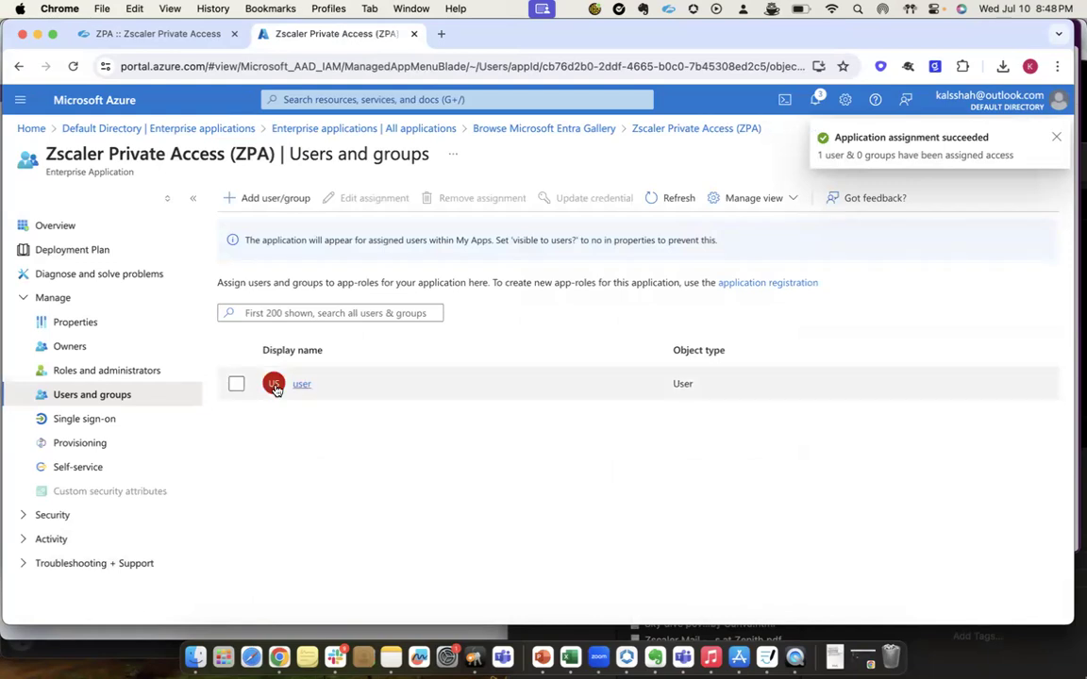
# Choose SAML as the application's single sign-on method and upload sp_metadata.xml from Downloads as its metadata file.
pyautogui.click(88, 422)
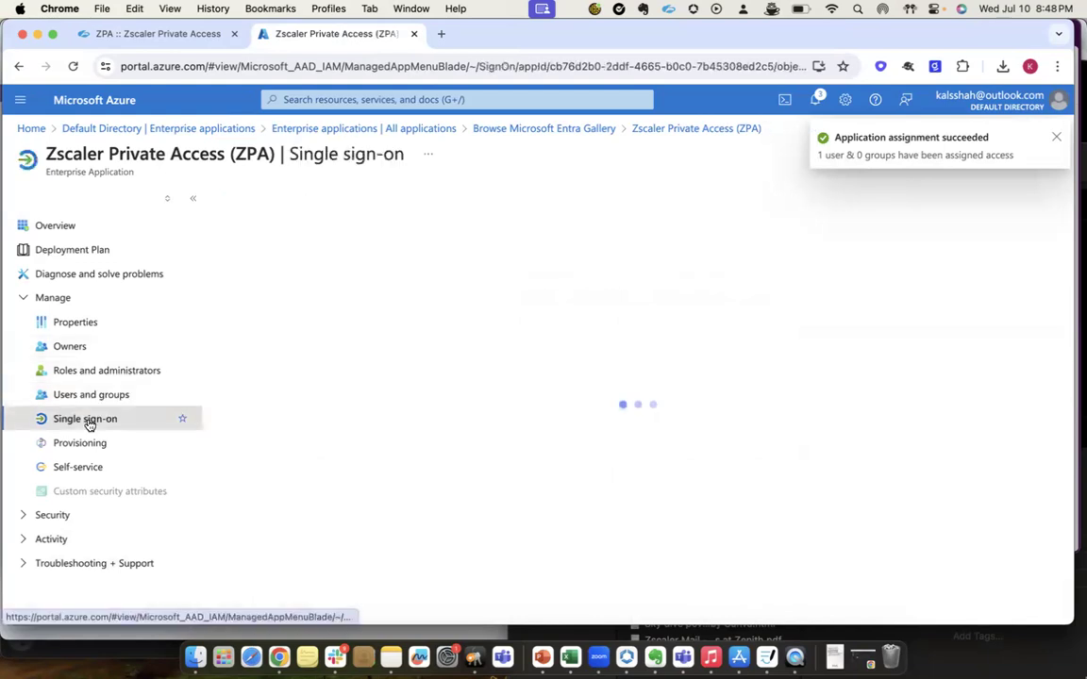
pyautogui.click(621, 402)
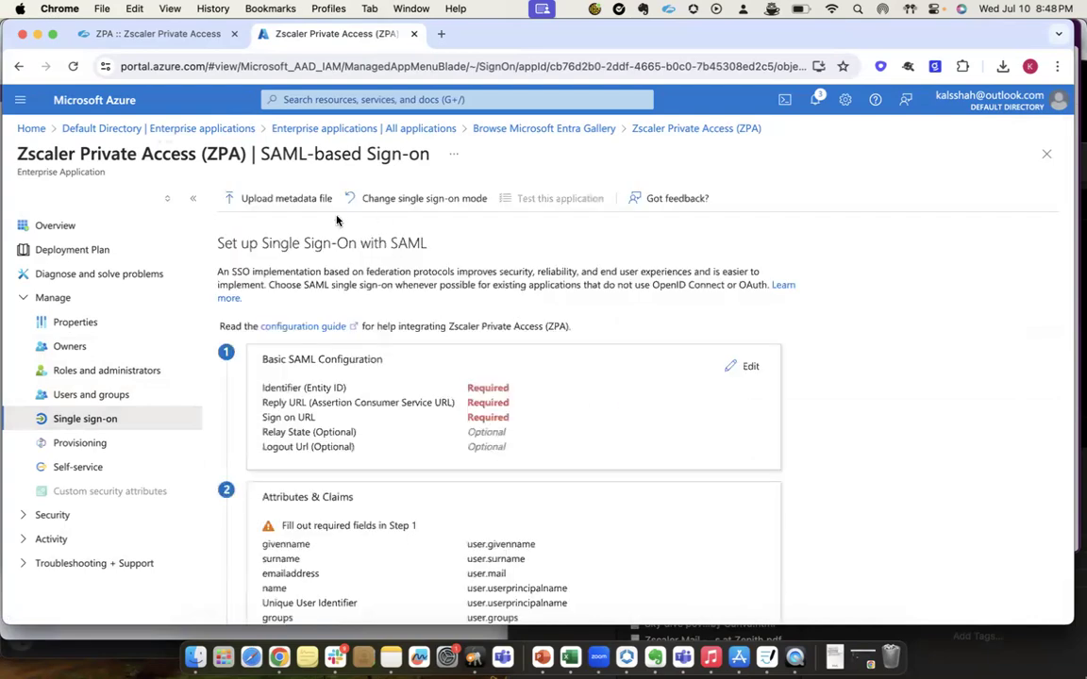
pyautogui.click(283, 198)
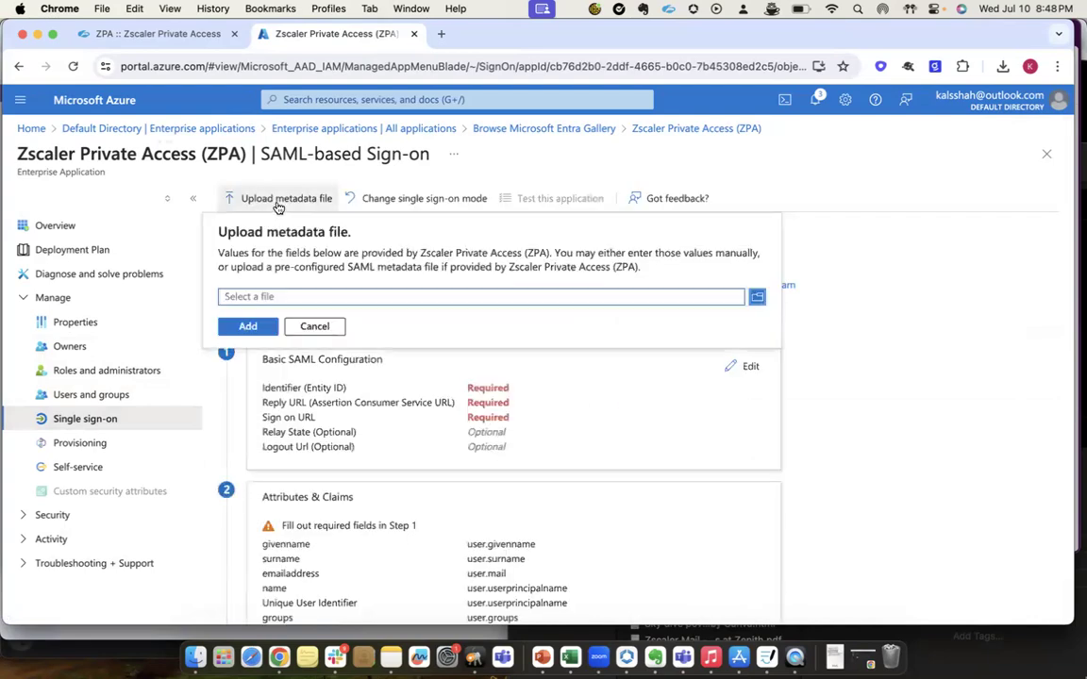
pyautogui.click(757, 297)
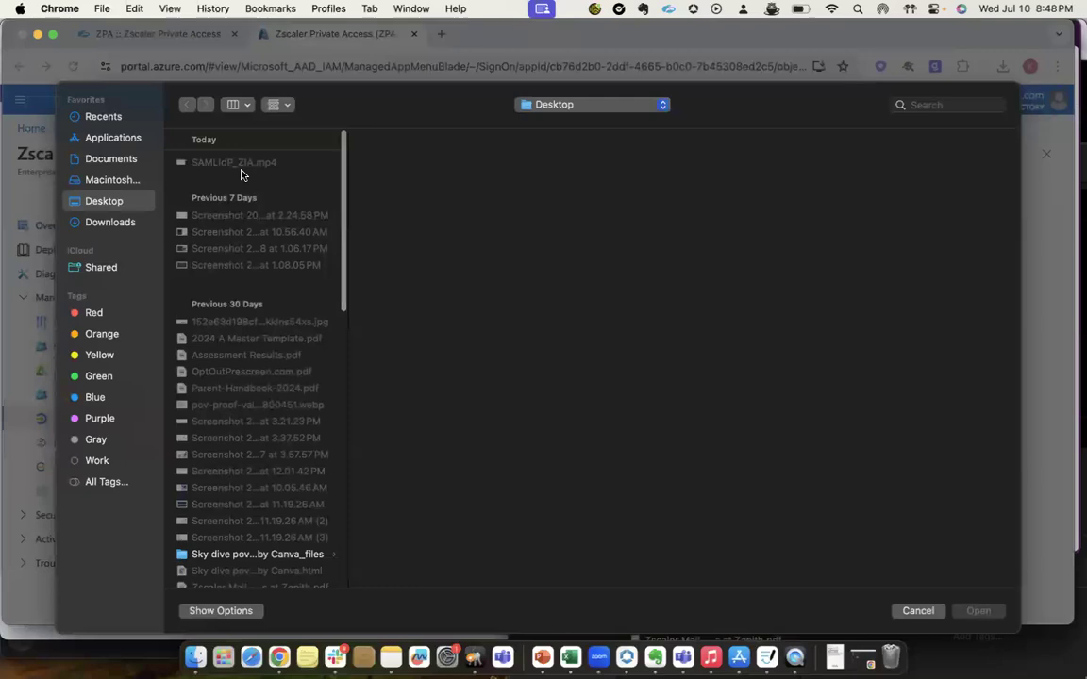
pyautogui.click(111, 221)
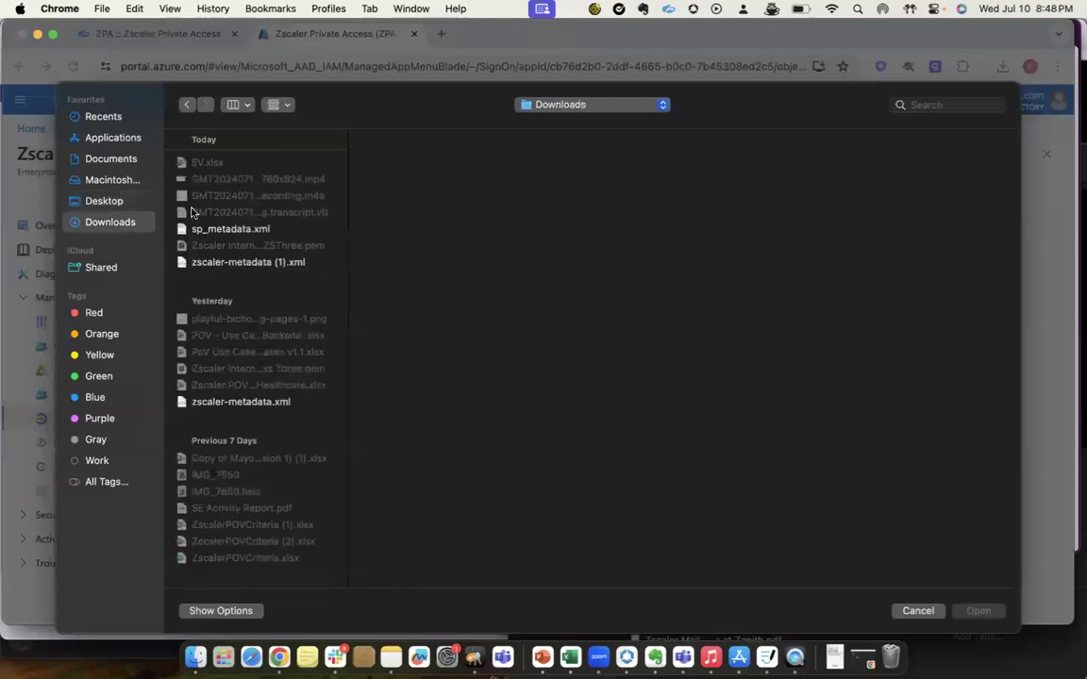
pyautogui.click(239, 231)
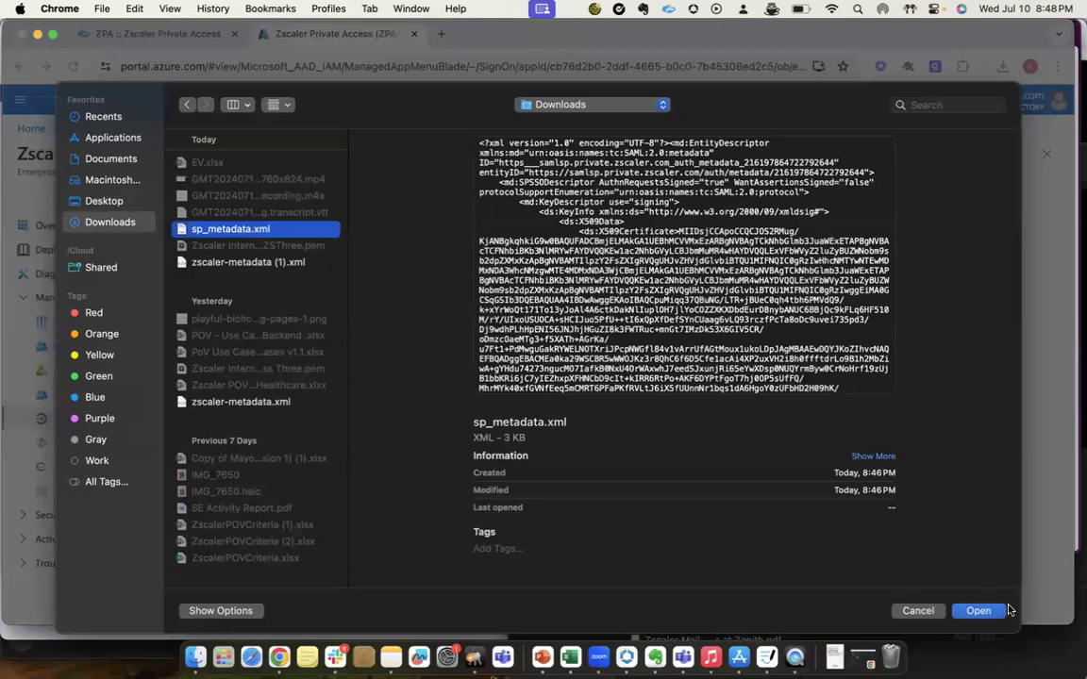
pyautogui.click(973, 621)
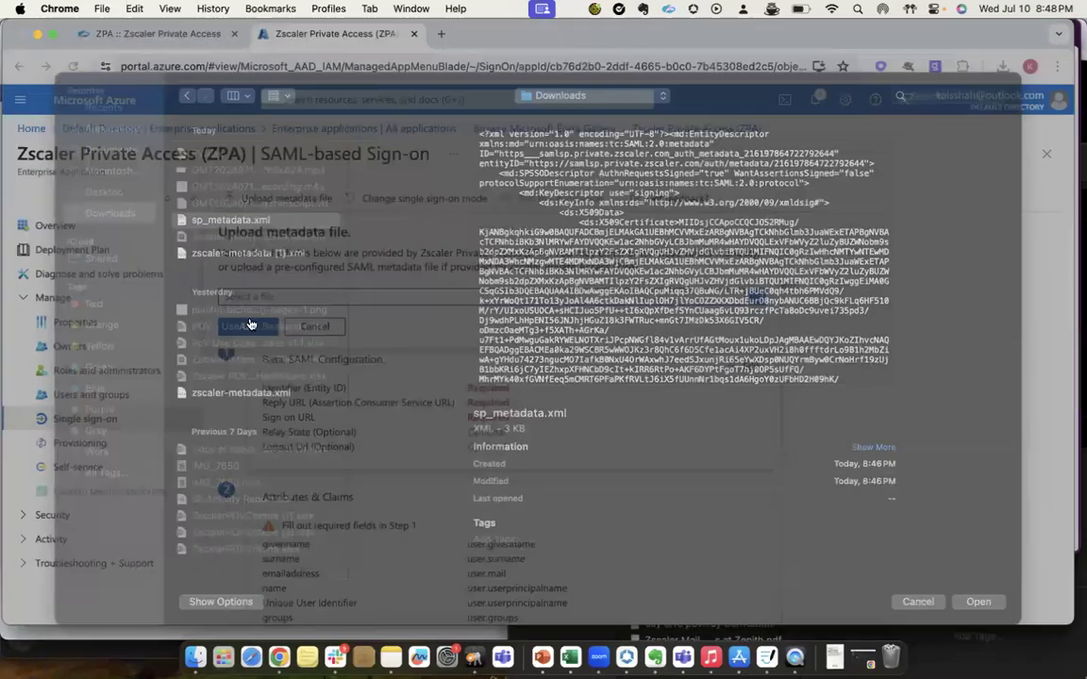
pyautogui.click(250, 388)
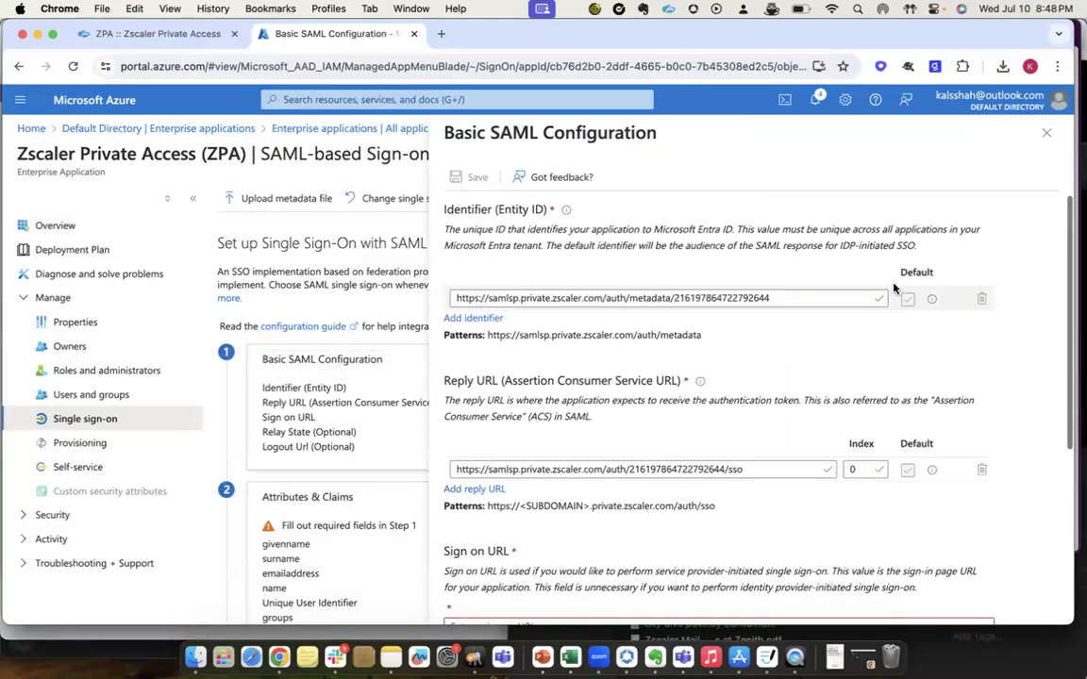
# Copy the Reply URL into the required Sign on URL, save the Basic SAML Configuration and close it.
pyautogui.scroll(-6, 732, 368)
pyautogui.scroll(3, 732, 368)
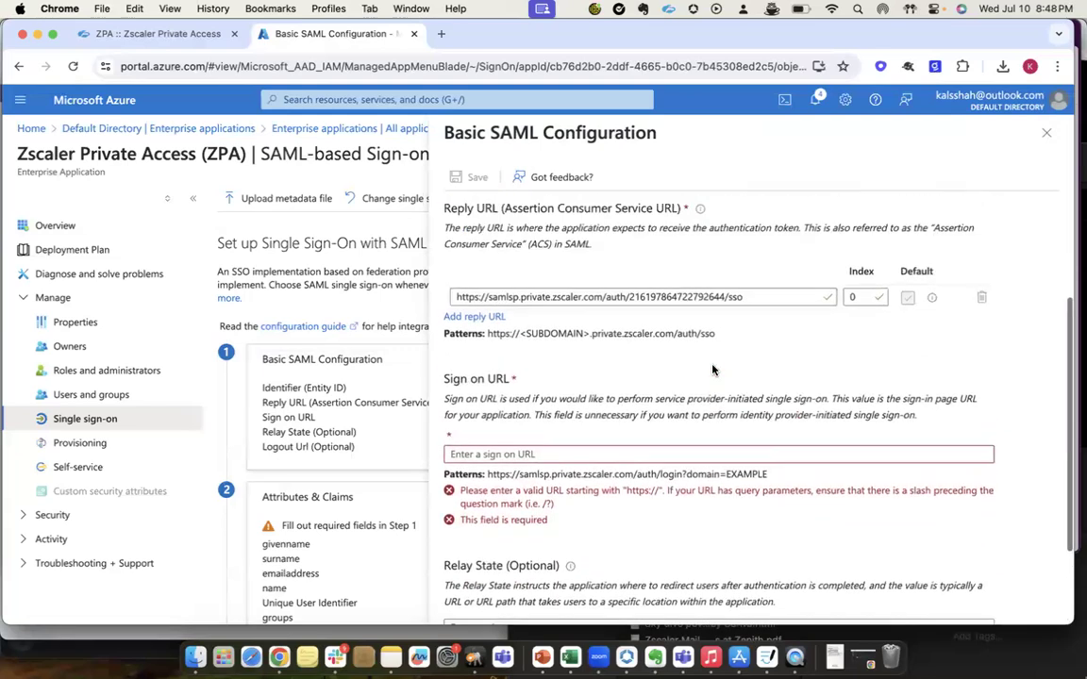
pyautogui.tripleClick(616, 321)
pyautogui.press('cmd+c')
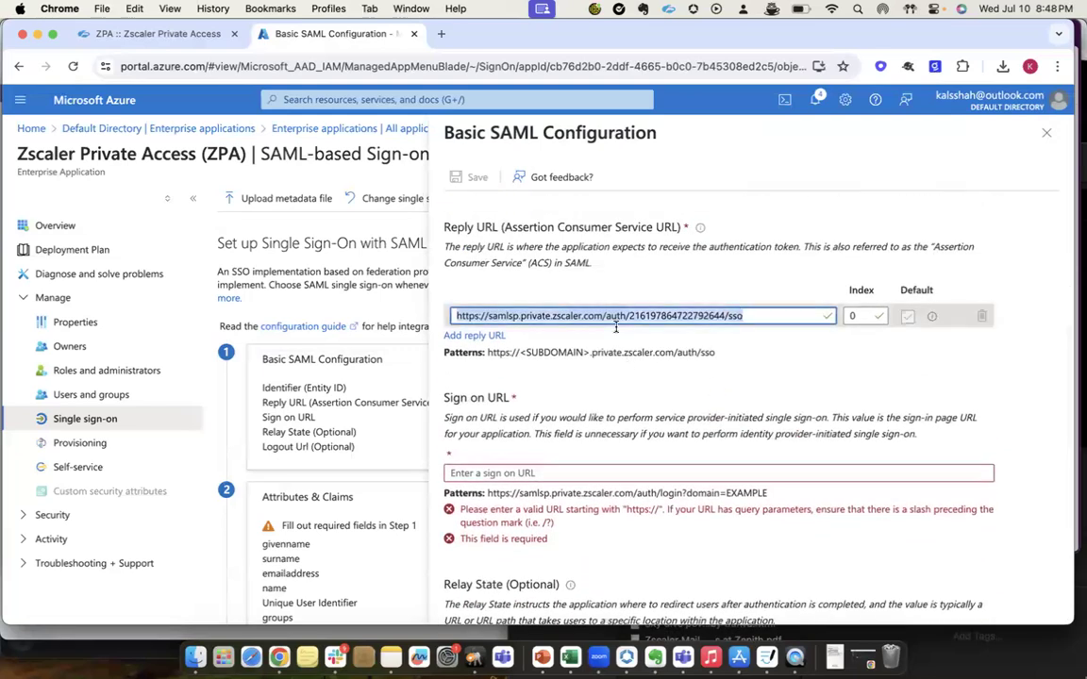
pyautogui.click(528, 473)
pyautogui.press('cmd+v')
pyautogui.scroll(-2, 529, 482)
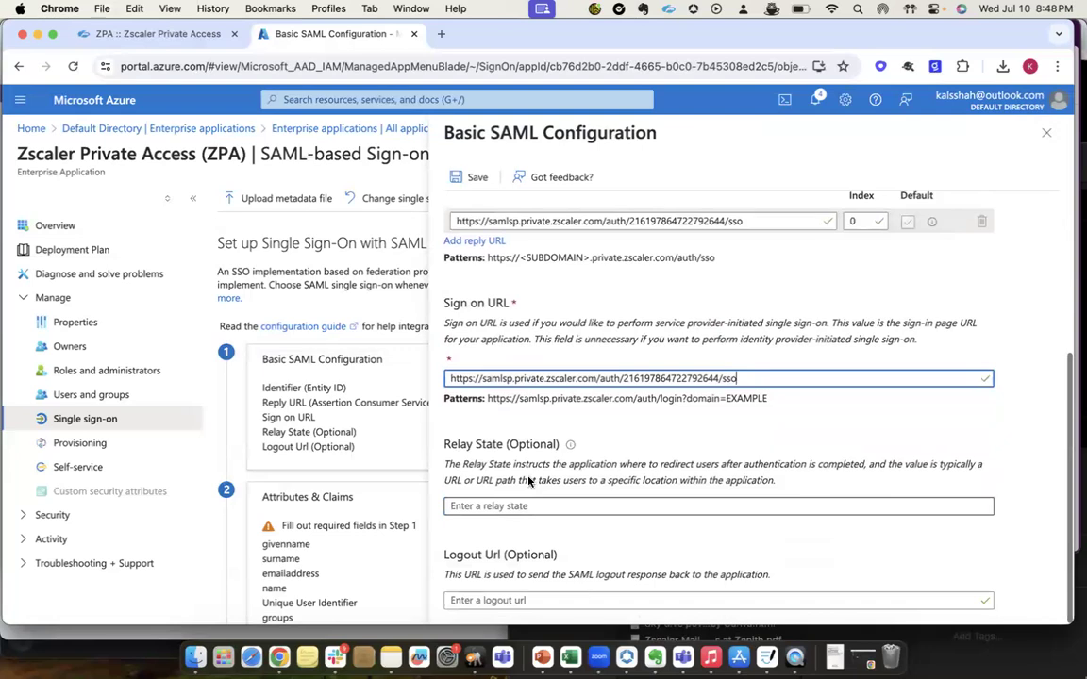
pyautogui.scroll(5, 528, 477)
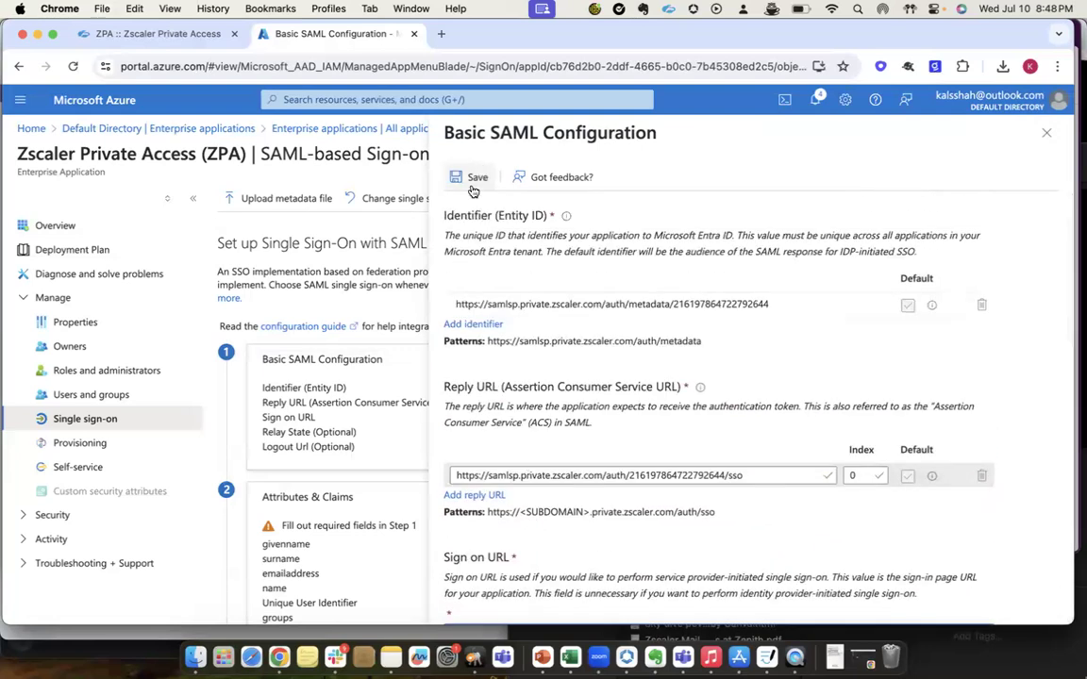
pyautogui.click(474, 178)
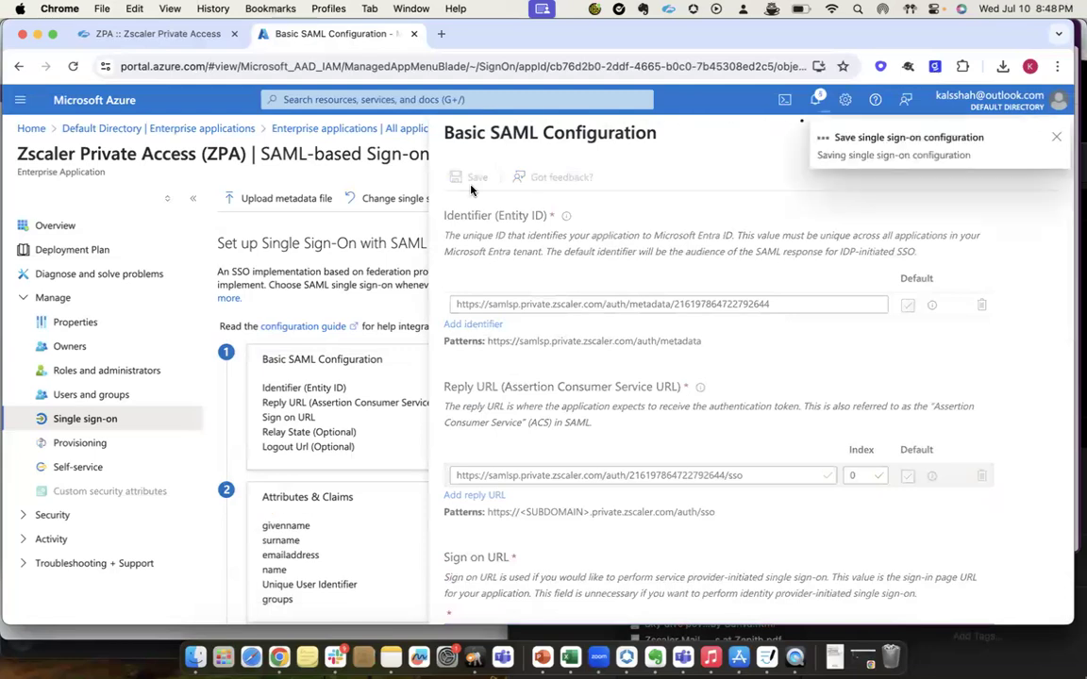
pyautogui.click(1056, 140)
pyautogui.click(1055, 133)
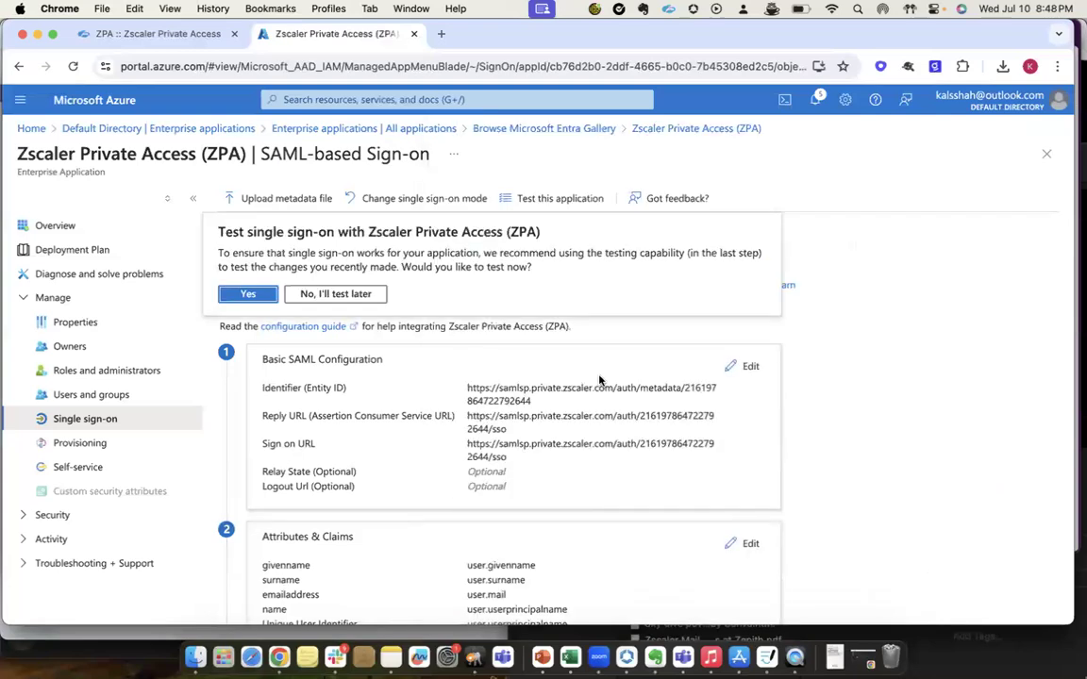
# Postpone the single sign-on test and download the Federation Metadata XML of the SAML certificates.
pyautogui.click(336, 295)
pyautogui.scroll(-3, 382, 406)
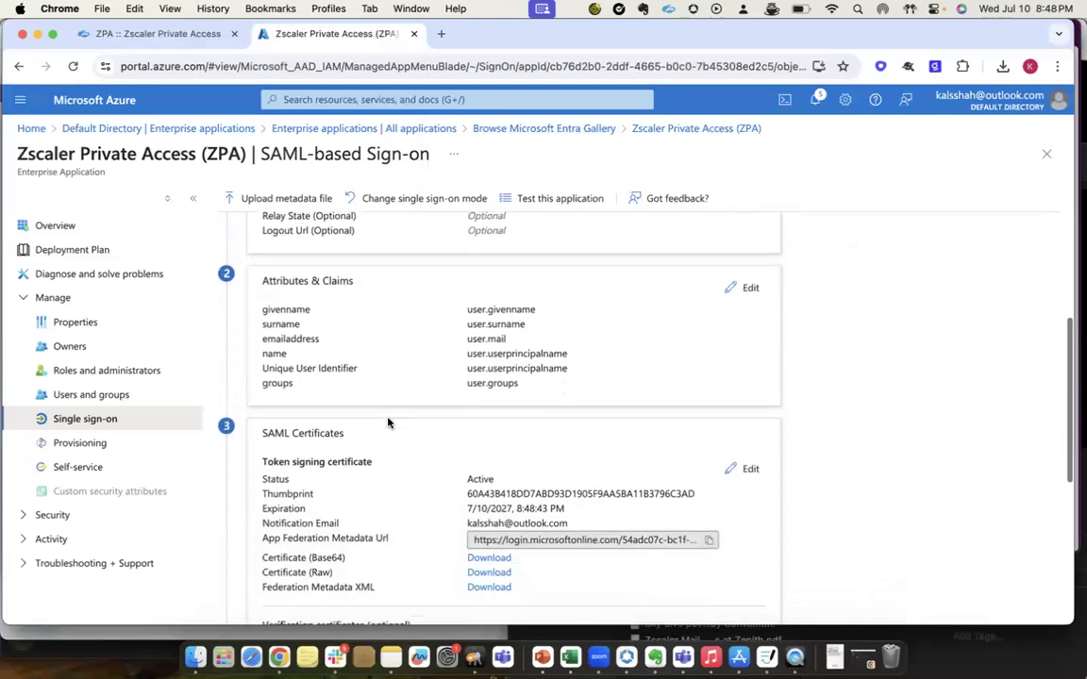
pyautogui.scroll(-3, 493, 426)
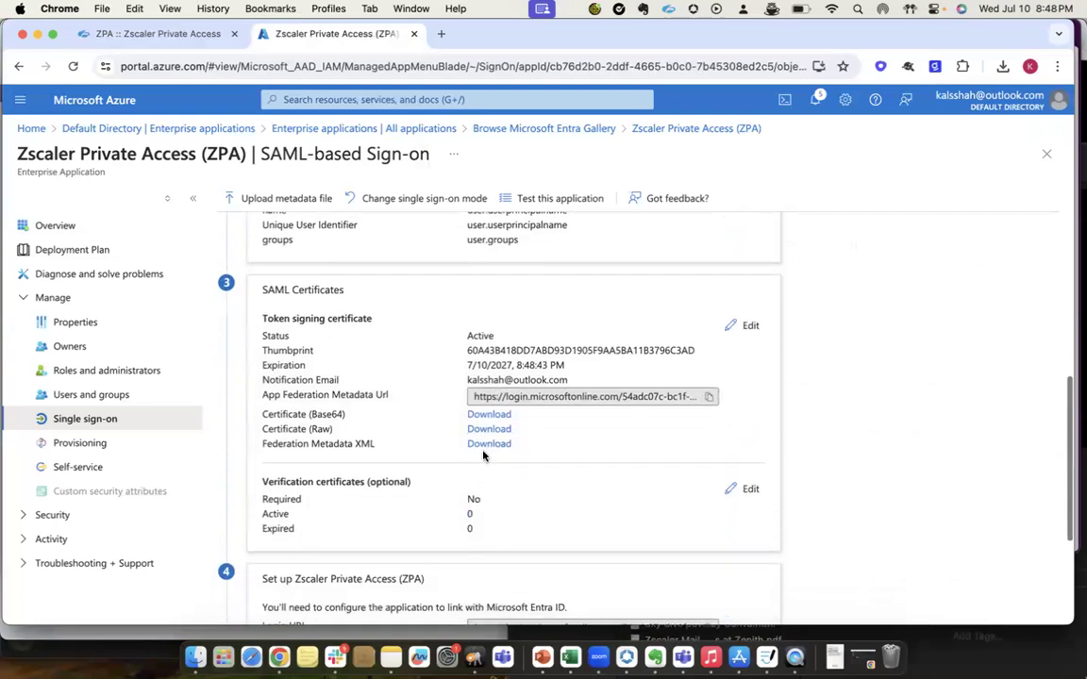
pyautogui.click(481, 445)
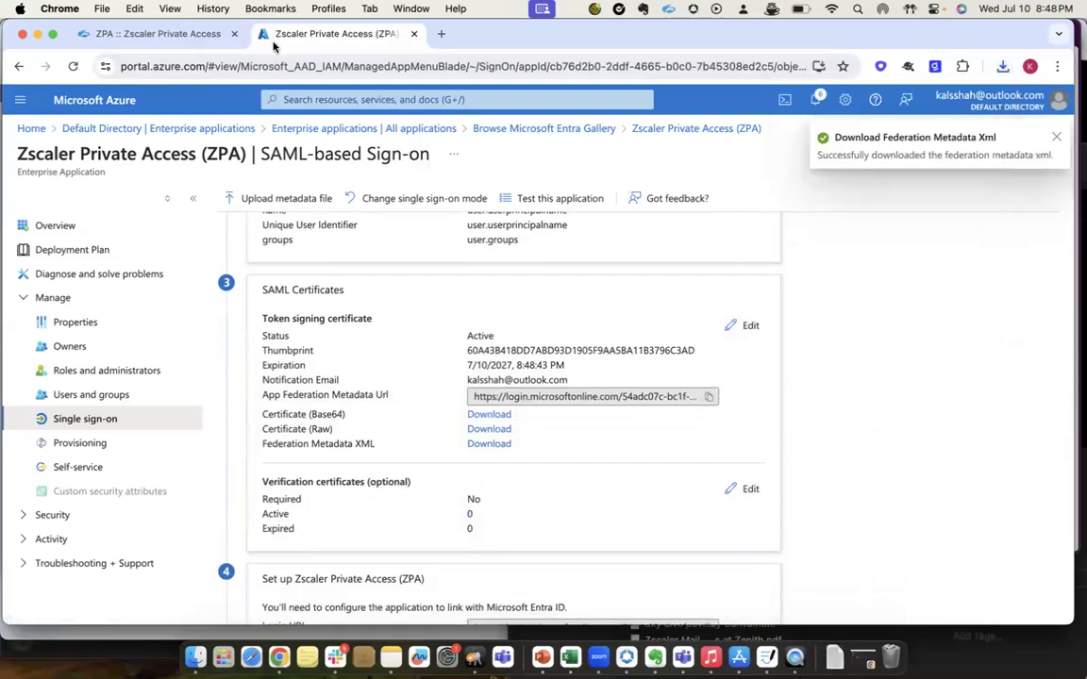
# Switch back to the Zscaler Private Access admin portal and advance the IdP configuration to the Create IdP stage.
pyautogui.click(141, 34)
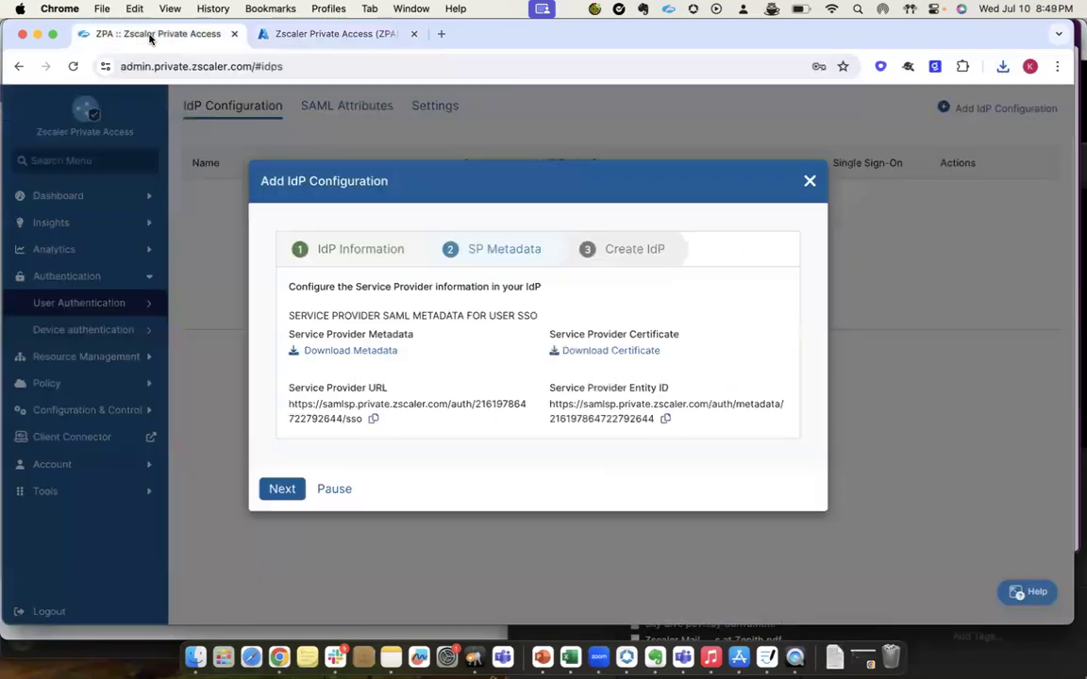
pyautogui.click(280, 489)
pyautogui.scroll(-3, 349, 525)
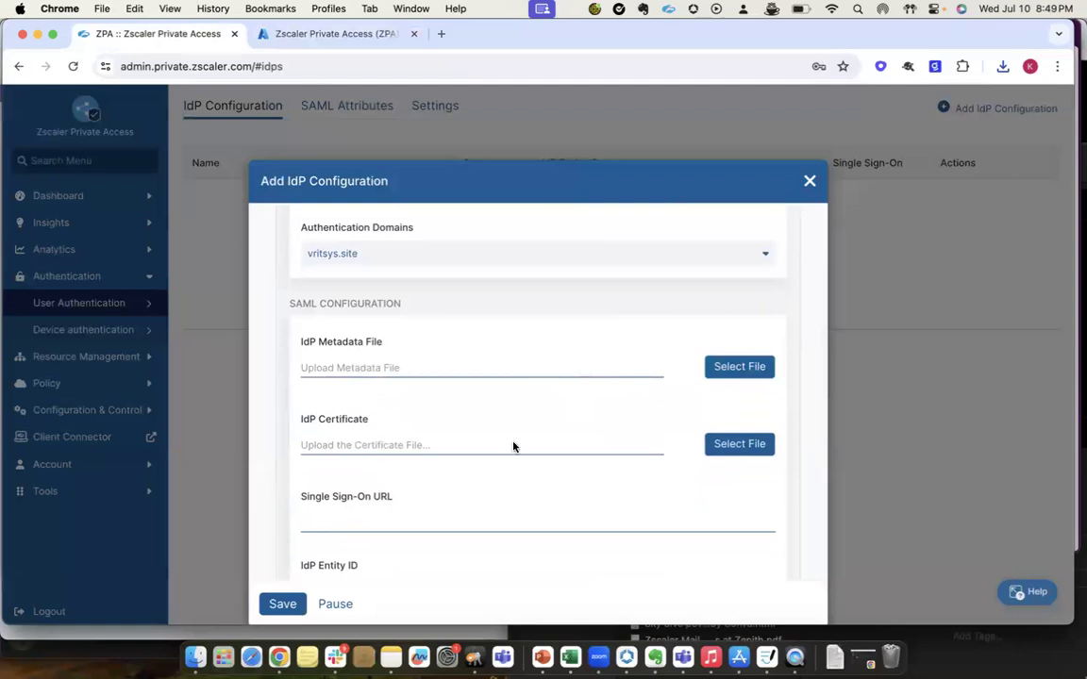
# Upload Zscaler Private Access (ZPA).xml from Downloads as the IdP metadata file in the SAML configuration.
pyautogui.click(513, 447)
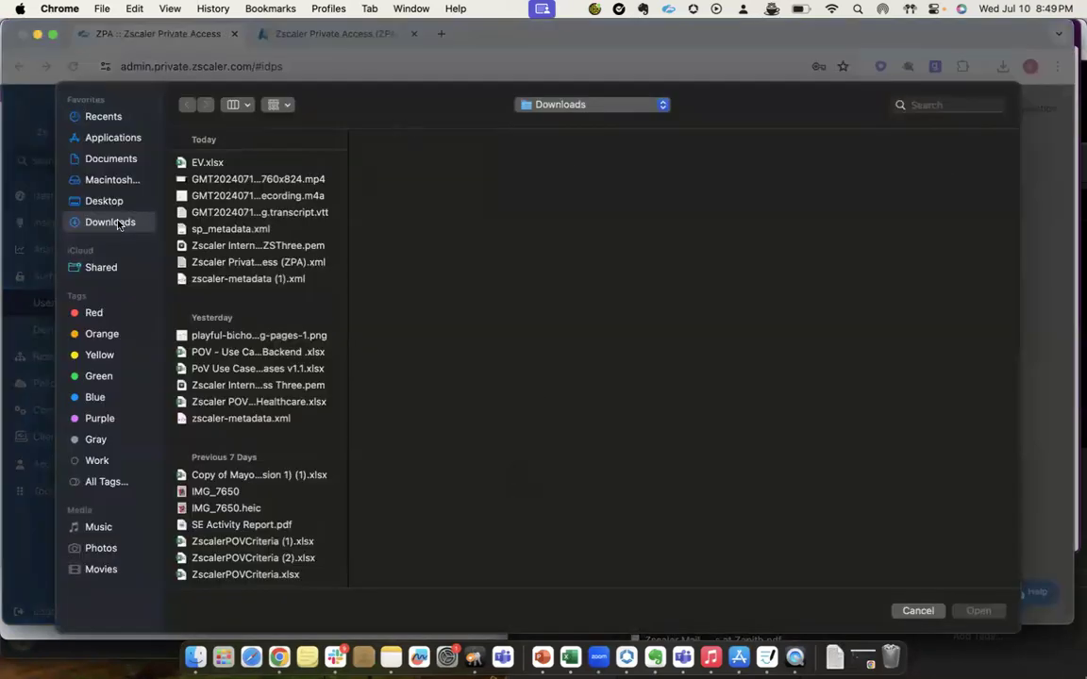
pyautogui.click(901, 611)
pyautogui.click(732, 370)
pyautogui.click(270, 265)
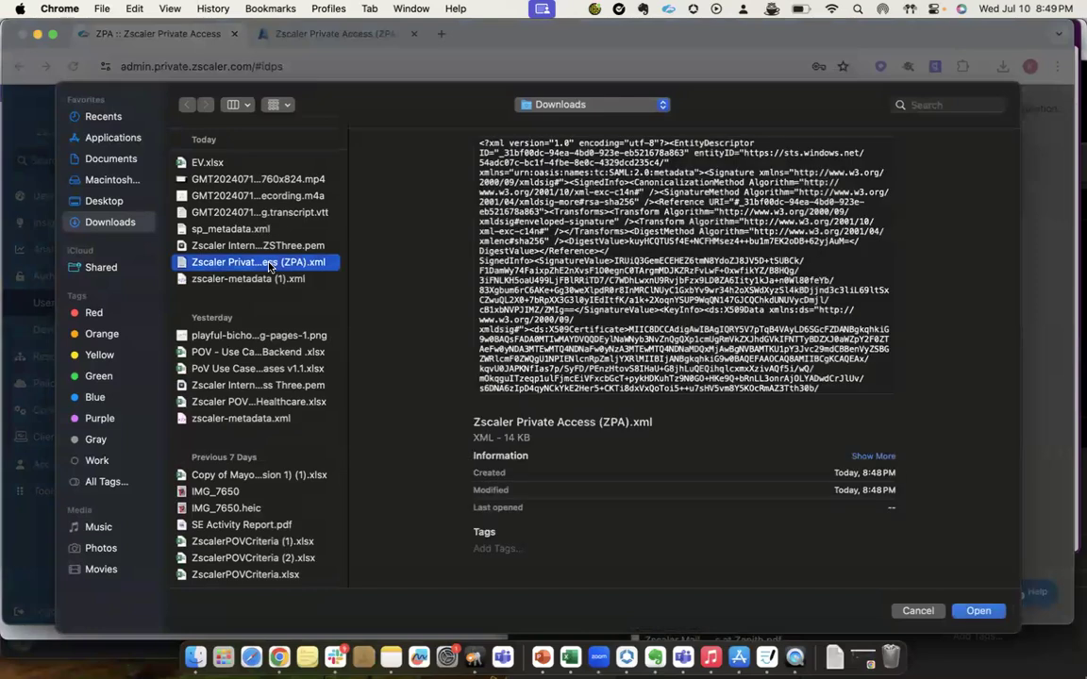
pyautogui.press('Down')
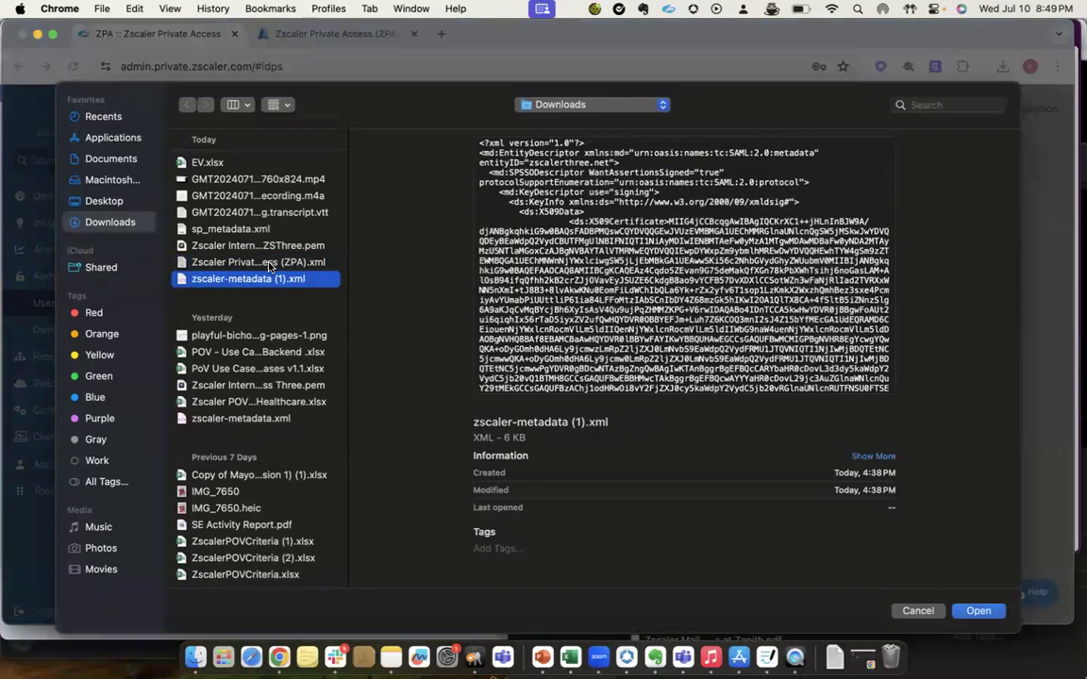
pyautogui.press('Up')
pyautogui.press('Up')
pyautogui.press('Down')
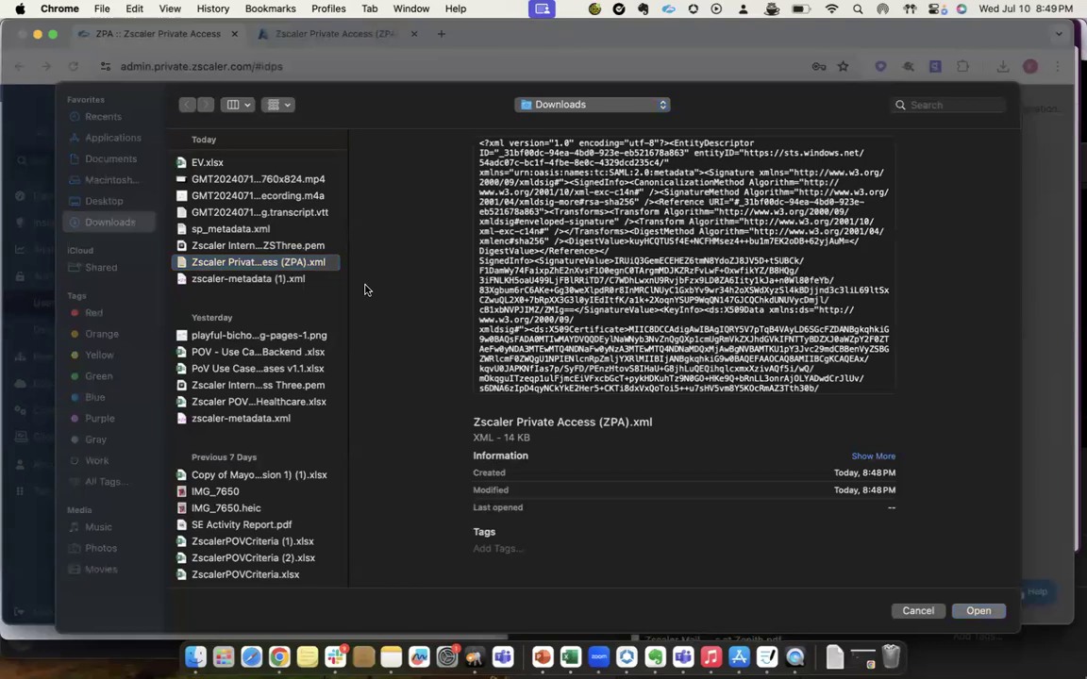
pyautogui.press('Return')
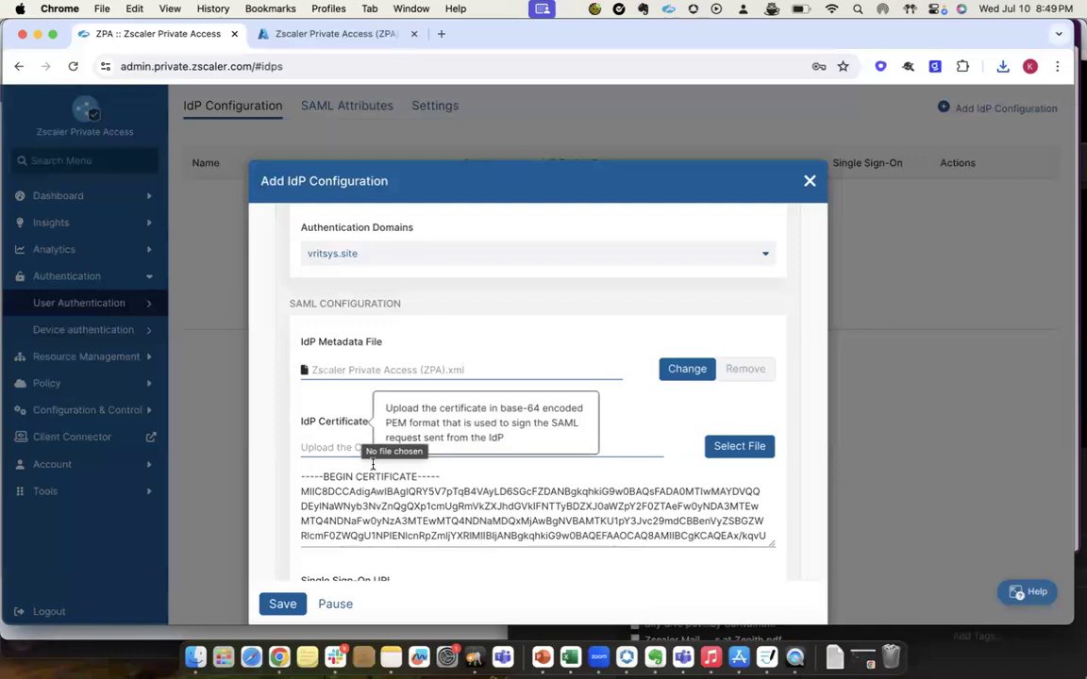
# Review the remaining SAML and SCIM settings of the new IdP configuration and save it.
pyautogui.scroll(-8, 364, 442)
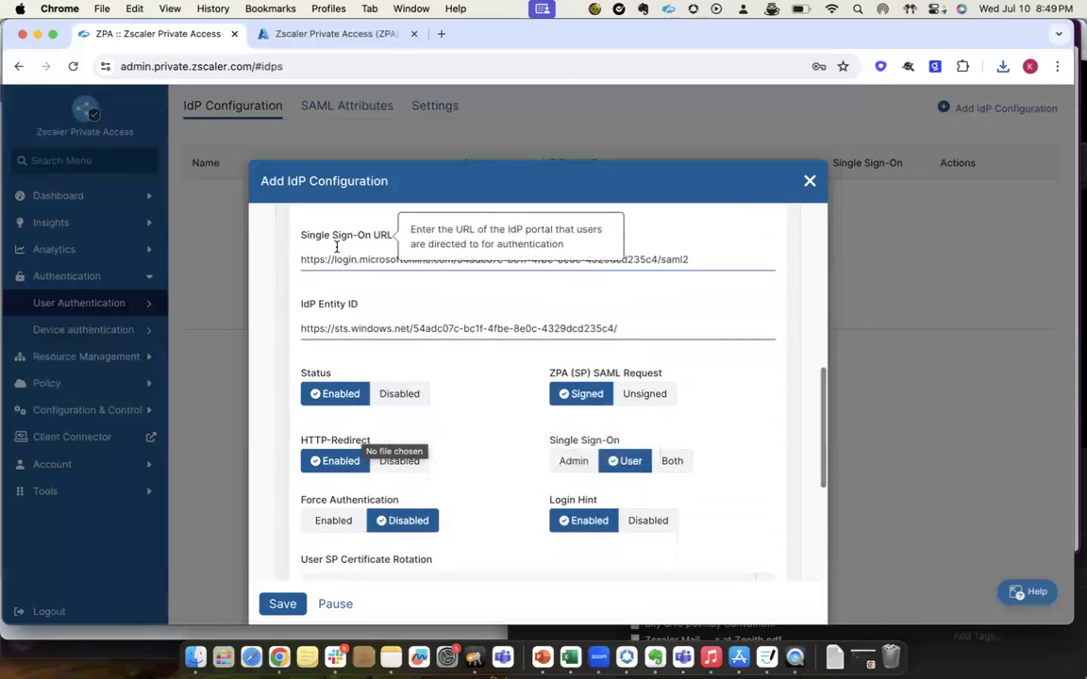
pyautogui.scroll(-3, 449, 442)
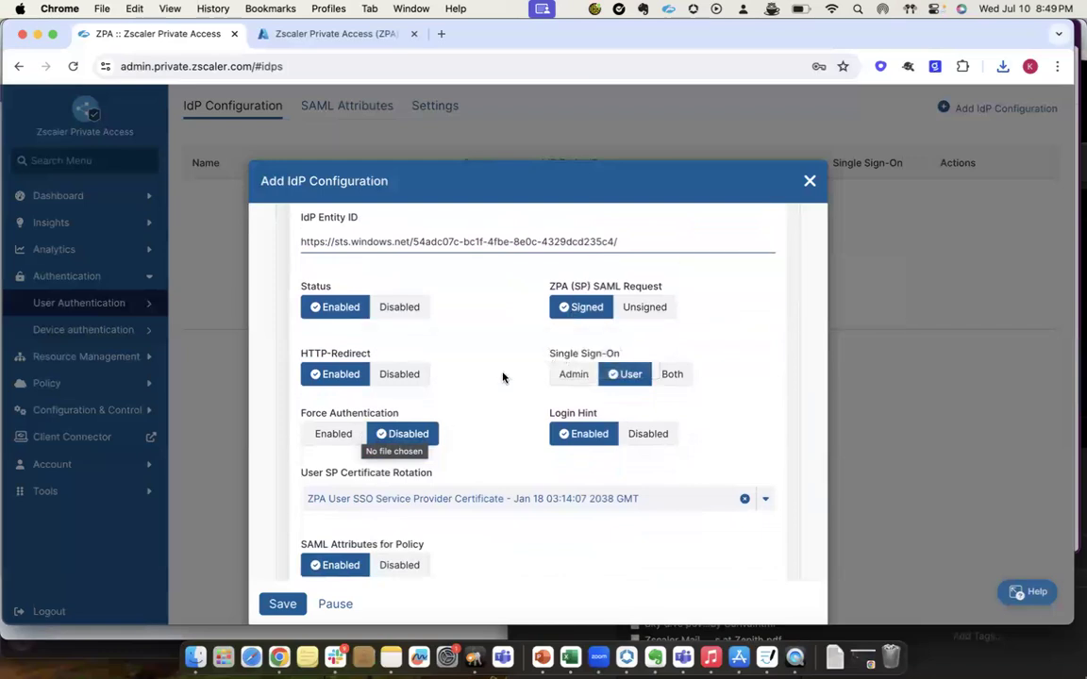
pyautogui.scroll(-2, 503, 377)
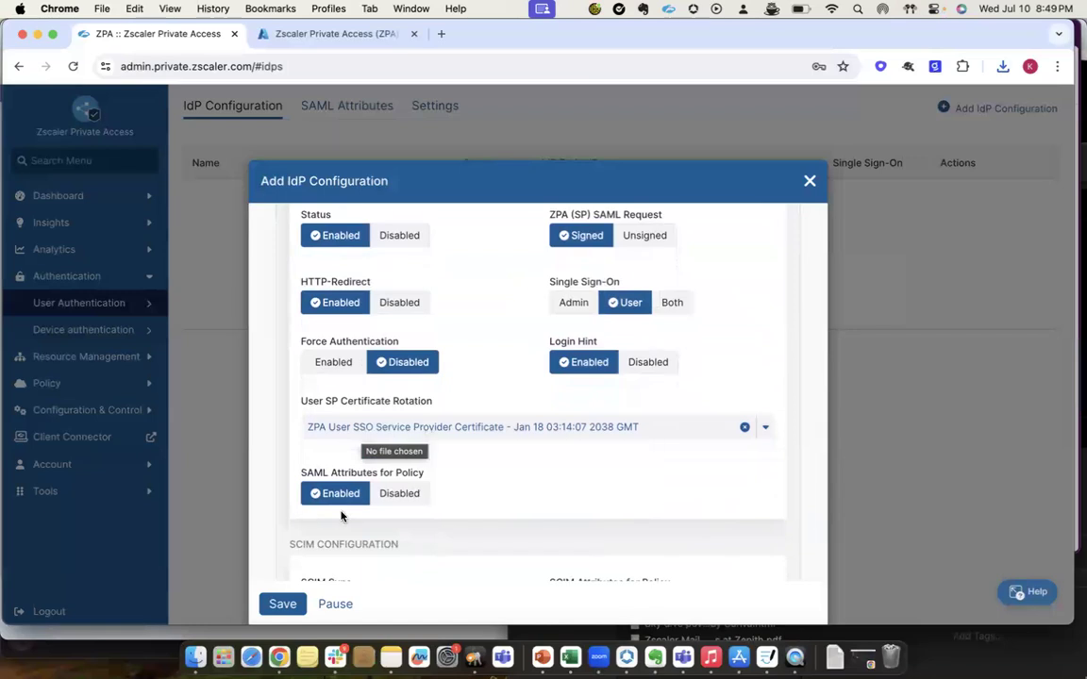
pyautogui.scroll(-2, 342, 515)
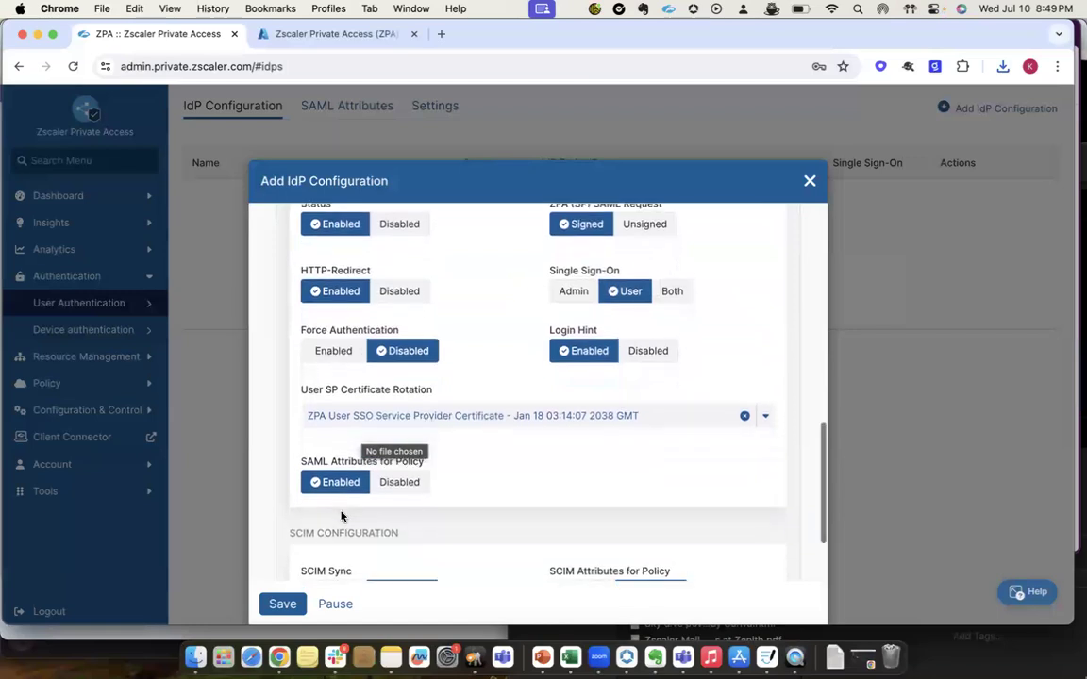
pyautogui.scroll(-3, 341, 510)
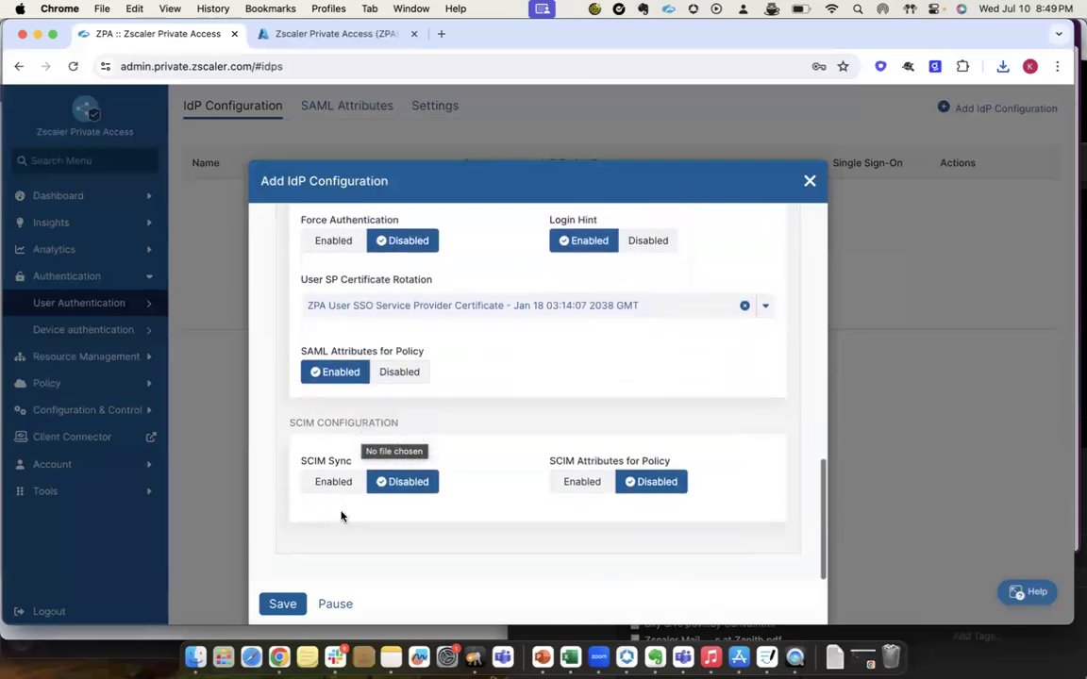
pyautogui.click(286, 540)
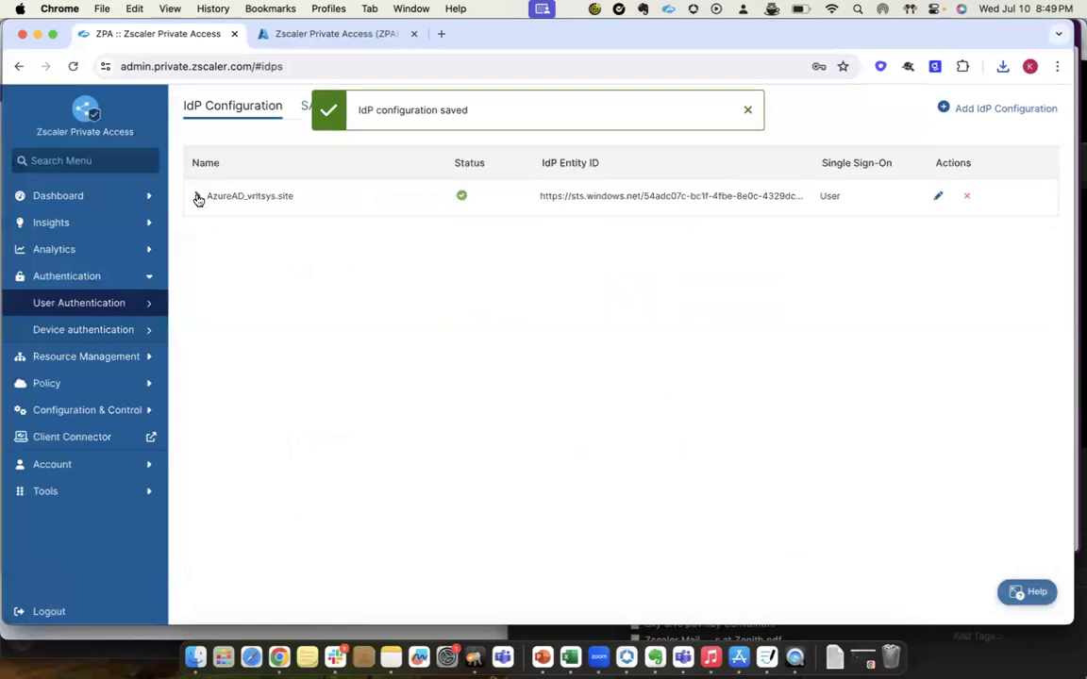
# Review the SAML, service provider metadata, IdP certificate and SCIM details of the AzureAD_vritsys.site IdP configuration.
pyautogui.click(197, 197)
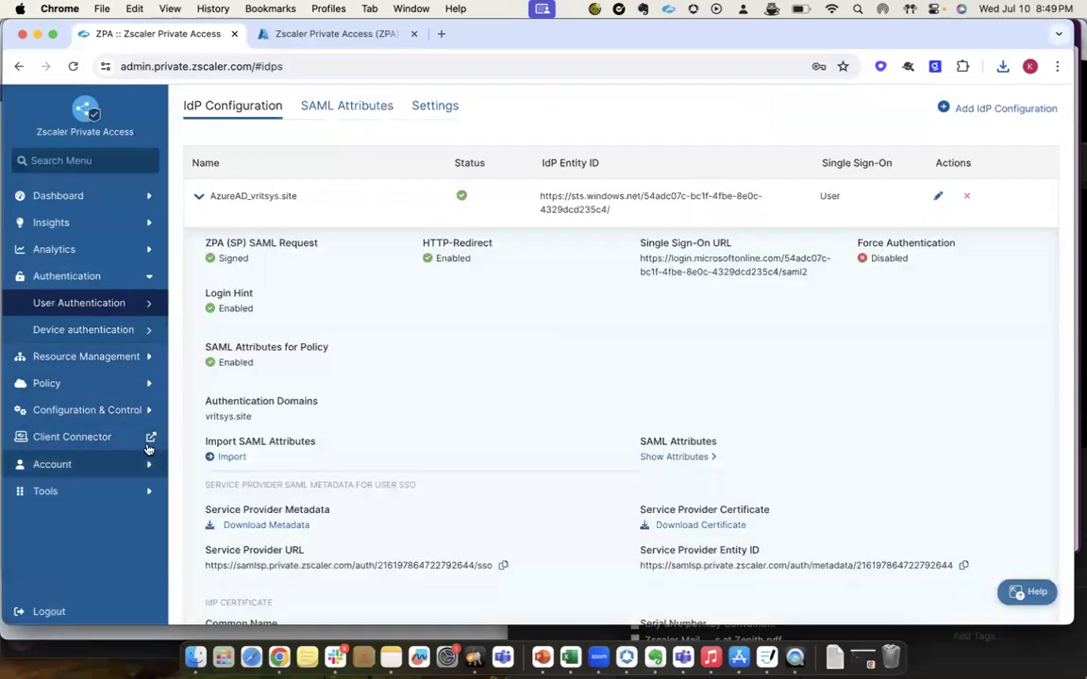
pyautogui.scroll(-4, 218, 446)
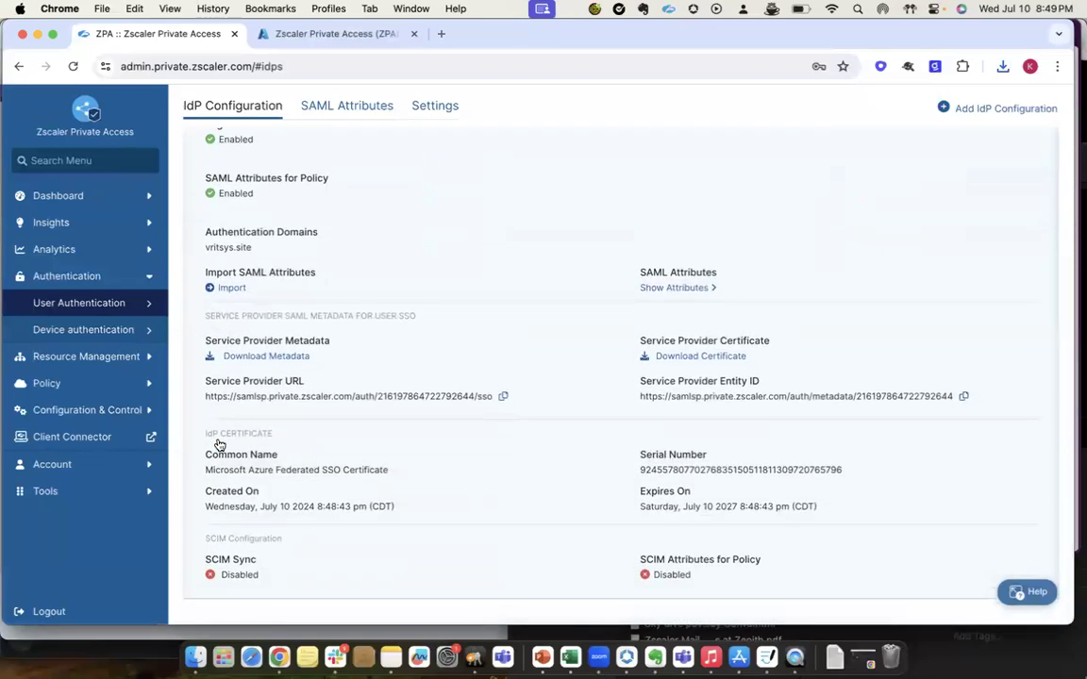
pyautogui.hscroll(-5, 218, 446)
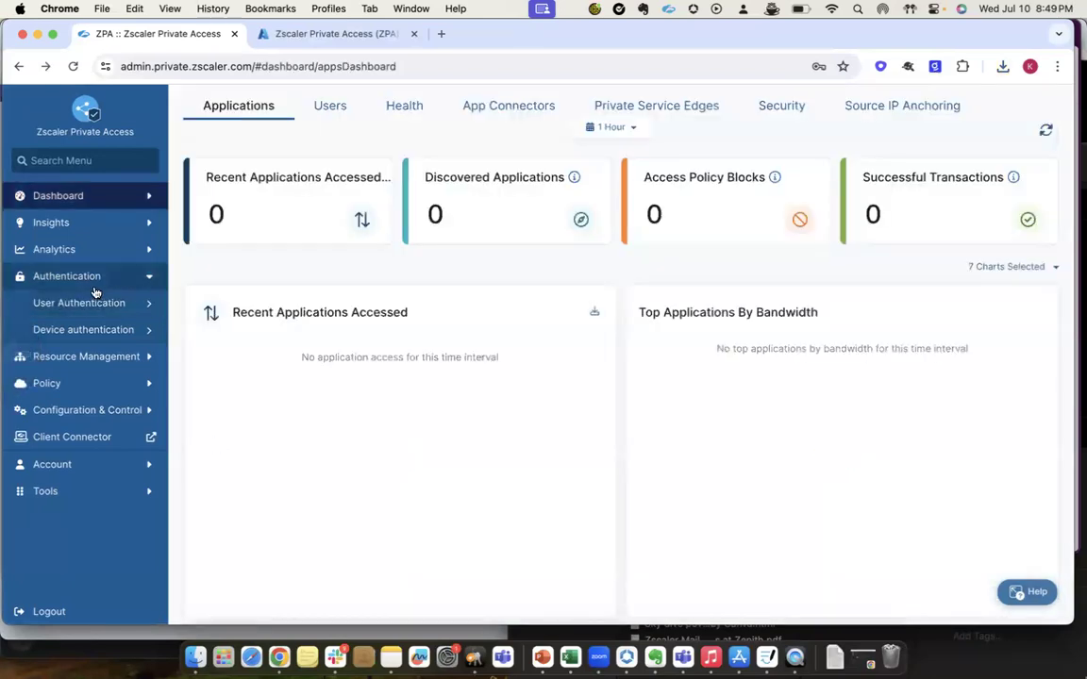
pyautogui.moveTo(143, 304)
pyautogui.click(193, 304)
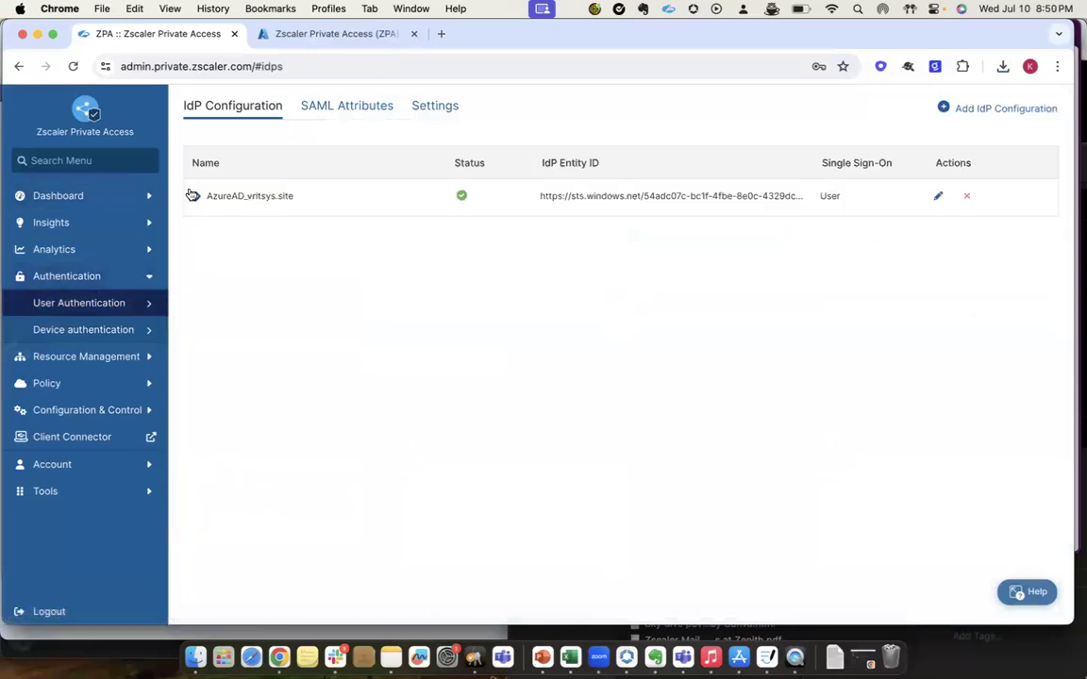
pyautogui.click(191, 195)
pyautogui.scroll(-4, 365, 441)
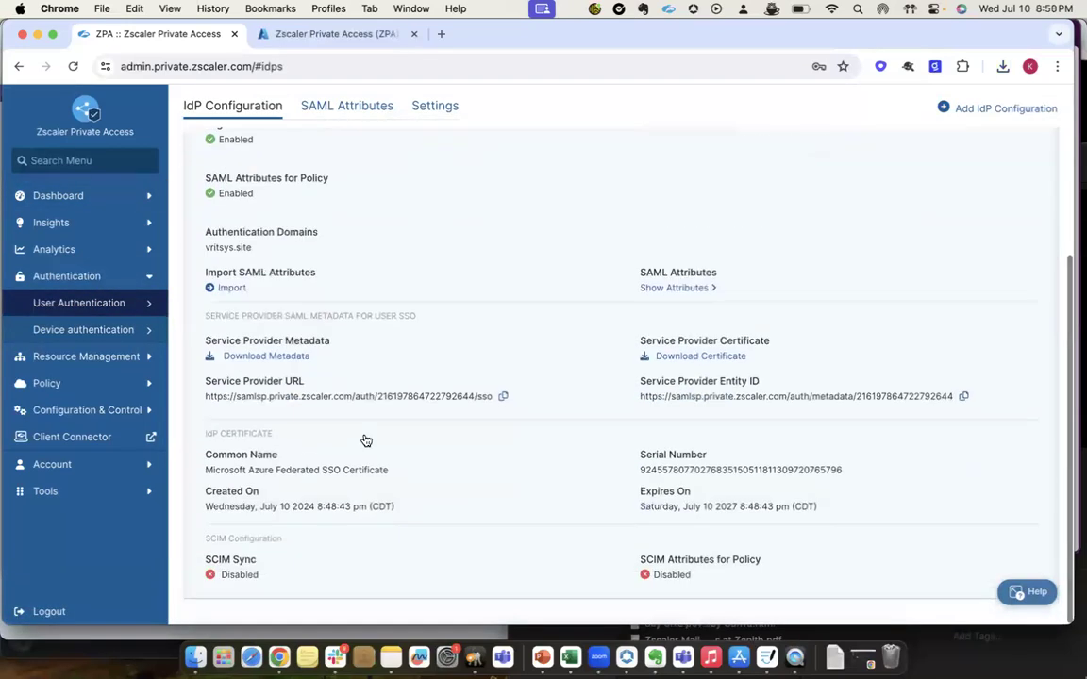
pyautogui.scroll(4, 364, 368)
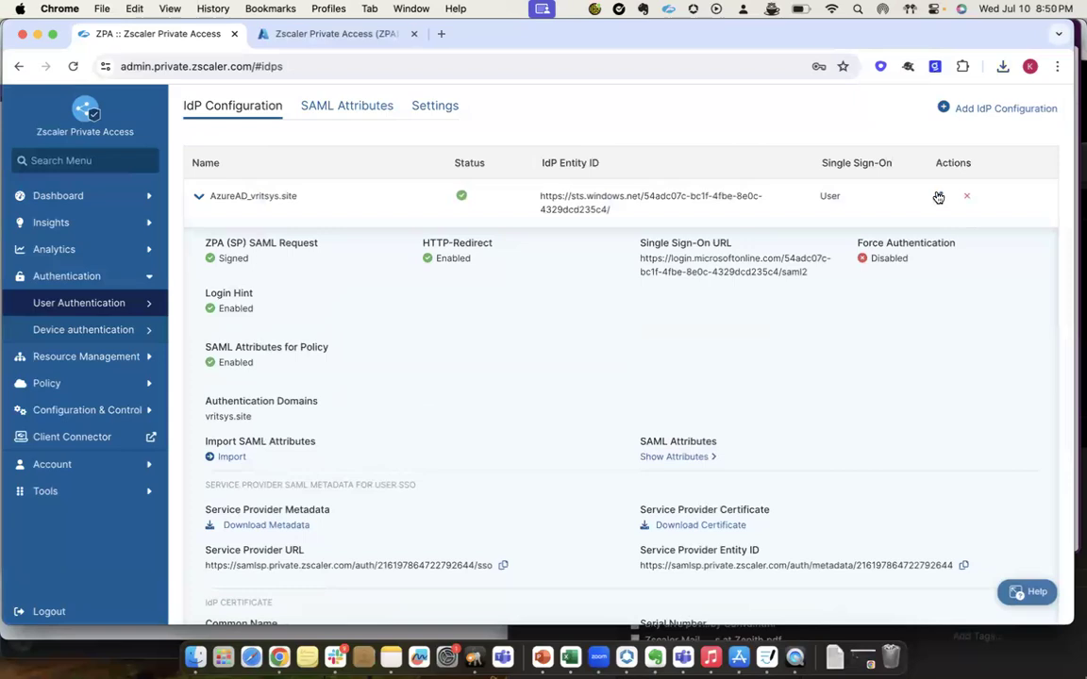
# Edit the AzureAD_vritsys.site IdP configuration to enable SCIM Sync and generate a new bearer token.
pyautogui.scroll(-10, 314, 488)
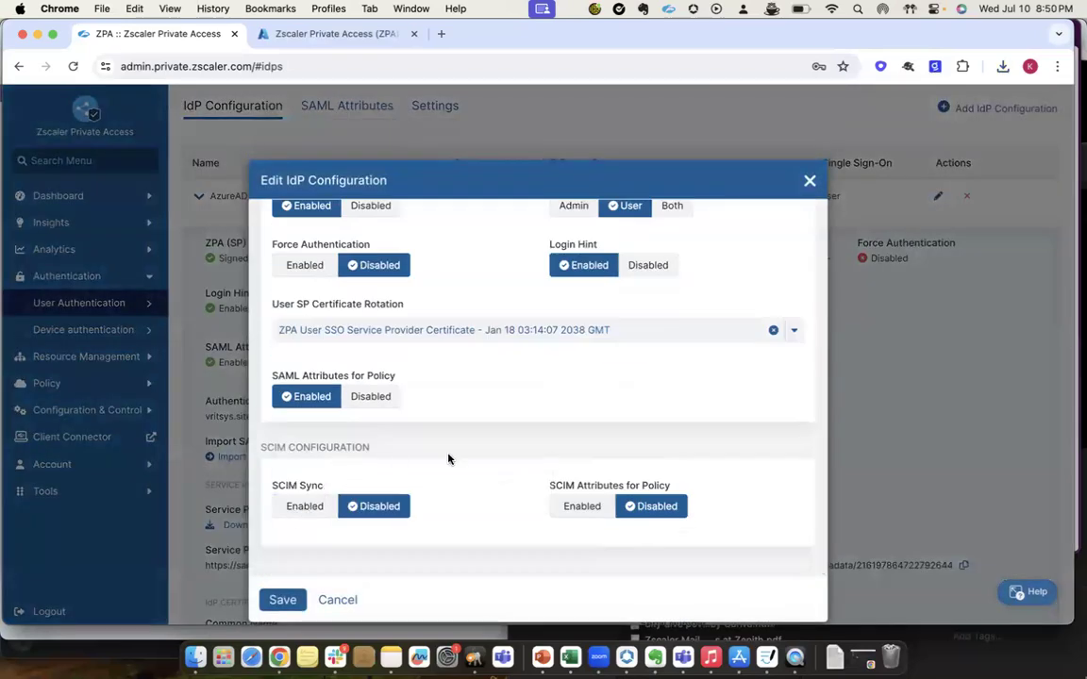
pyautogui.click(305, 508)
pyautogui.scroll(-2, 302, 510)
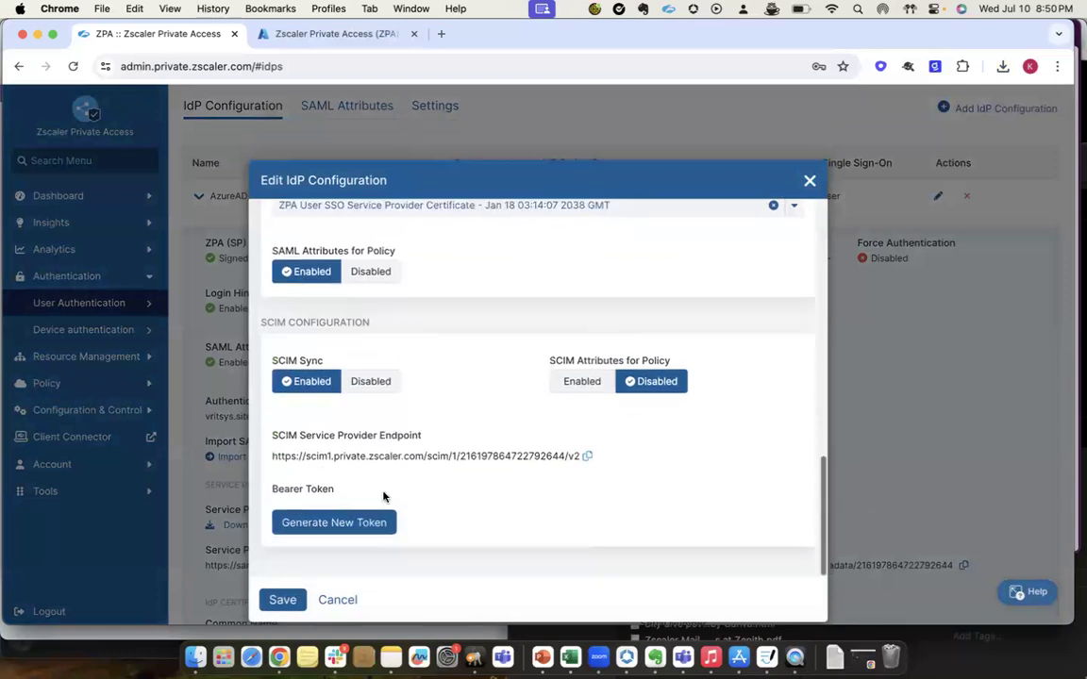
pyautogui.click(327, 524)
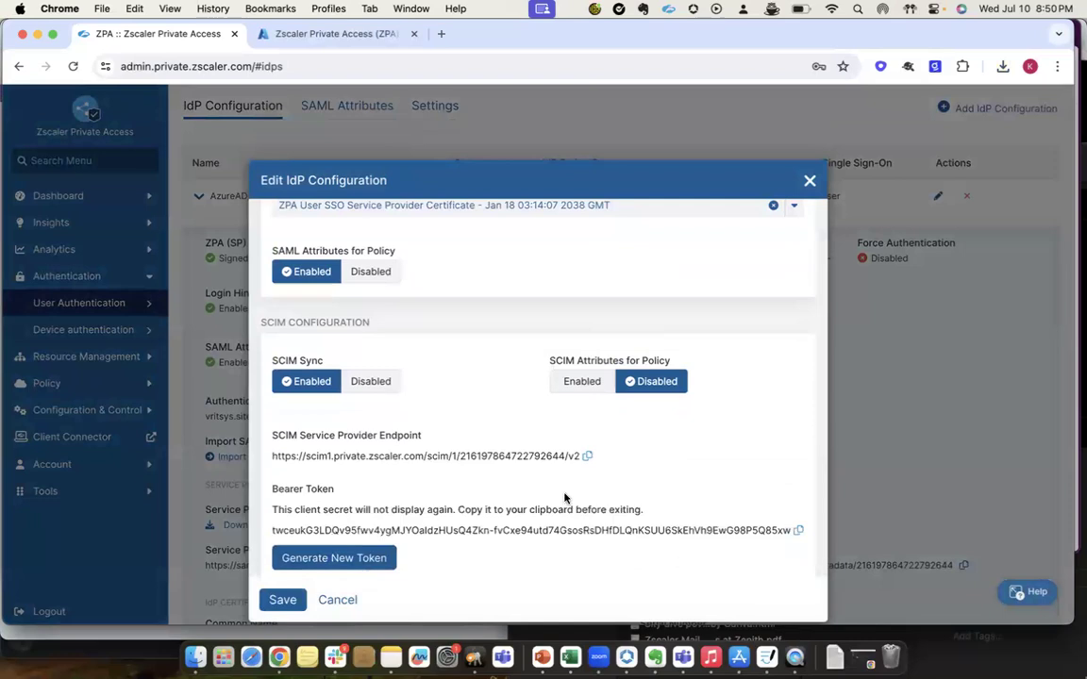
# Copy the SCIM Service Provider Endpoint and open the provisioning page of the Zscaler Private Access (ZPA) application in the Azure portal.
pyautogui.click(587, 456)
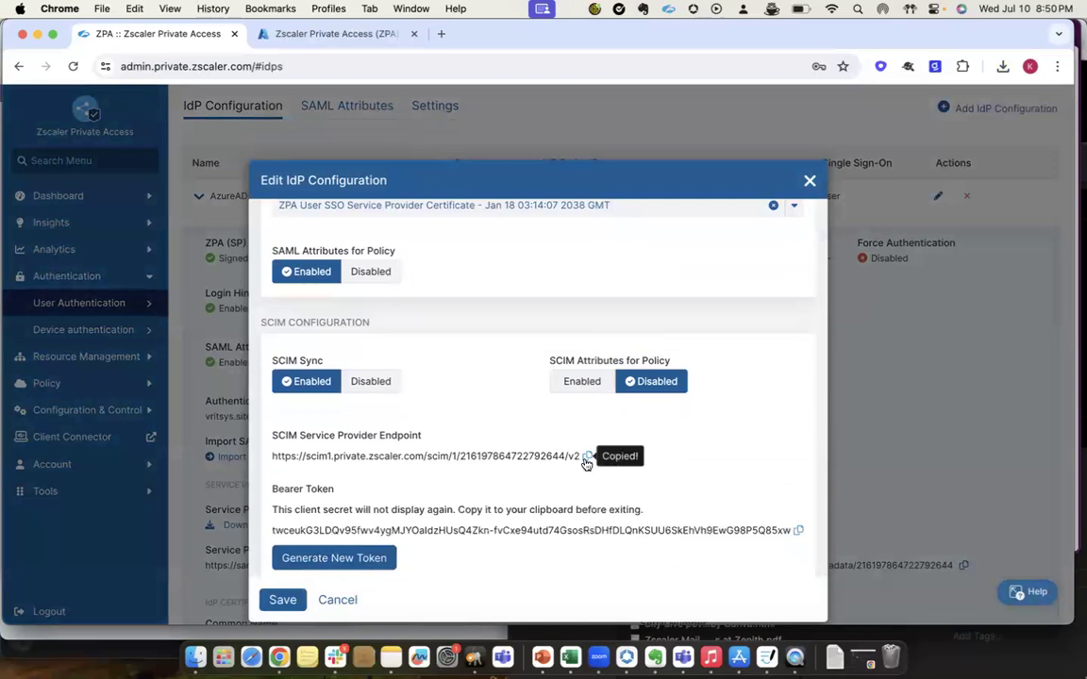
pyautogui.click(277, 38)
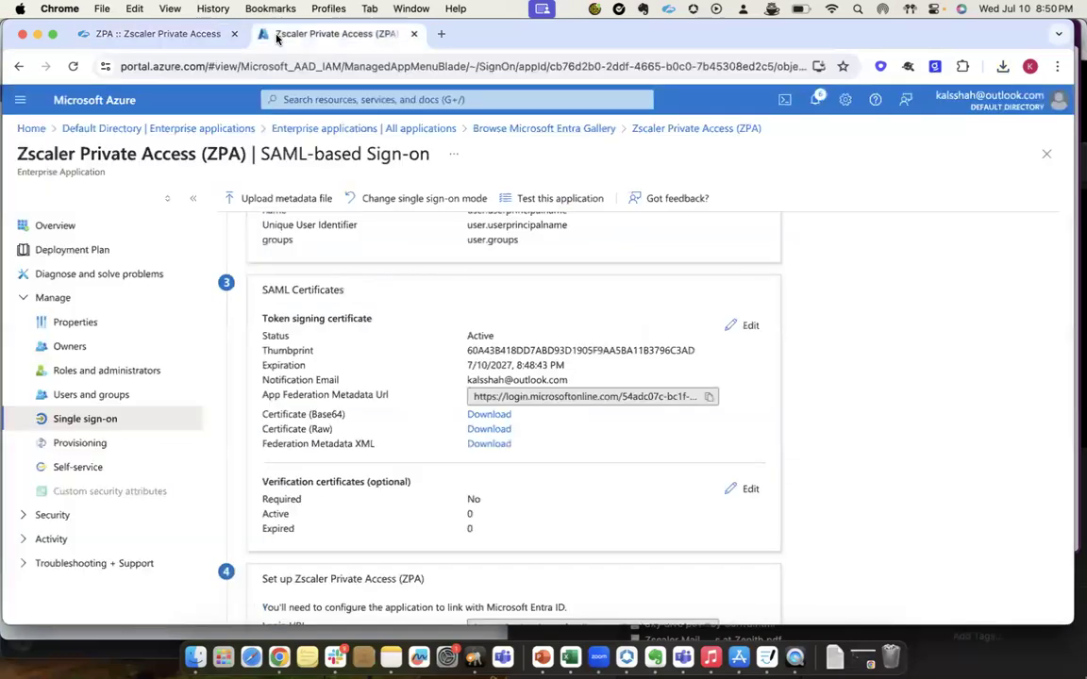
pyautogui.click(80, 444)
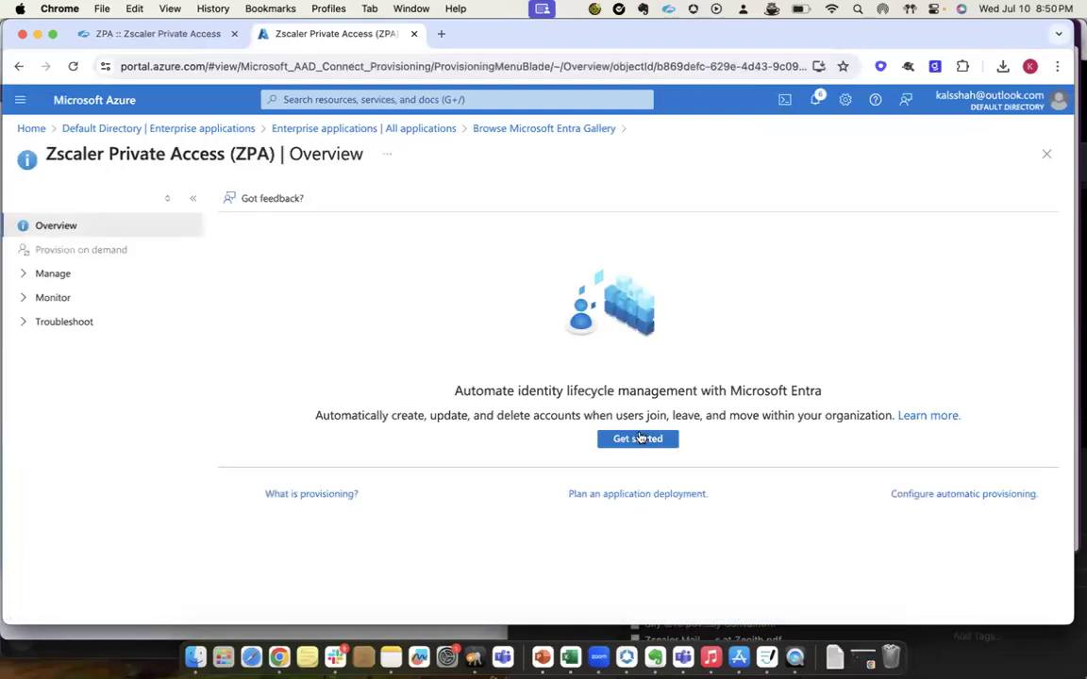
# Start the provisioning setup in Automatic mode and paste the copied SCIM endpoint as the Tenant URL.
pyautogui.click(636, 441)
pyautogui.click(225, 275)
pyautogui.click(160, 320)
pyautogui.click(106, 465)
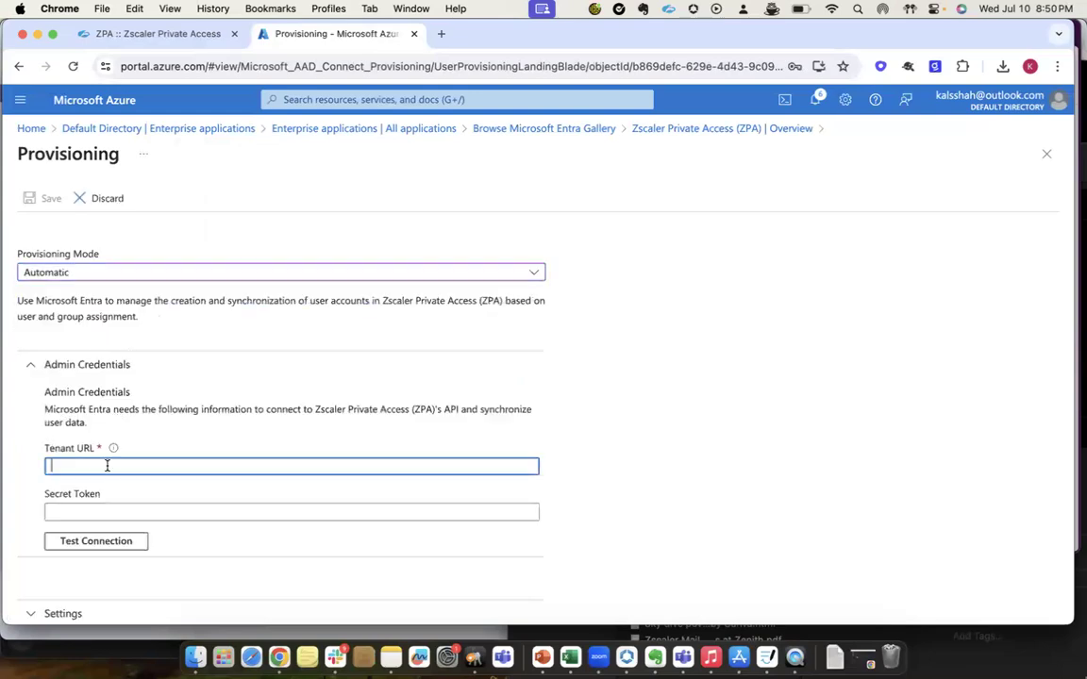
pyautogui.press('super+v')
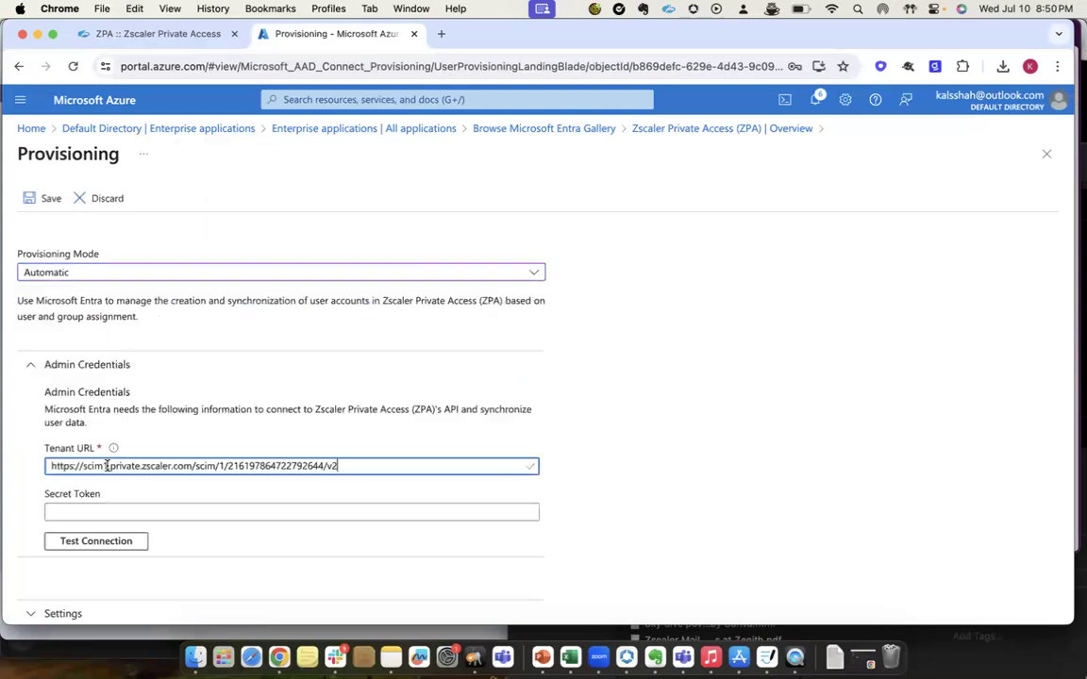
# Return to the Zscaler Private Access admin portal, copy the generated bearer token and save the IdP configuration.
pyautogui.click(132, 35)
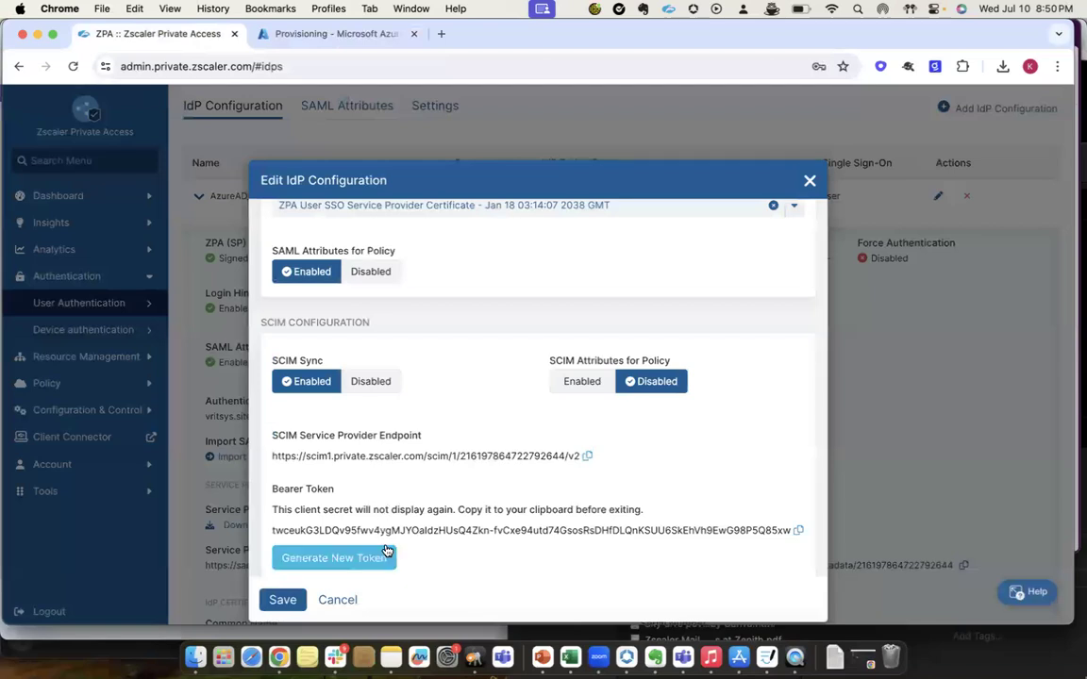
pyautogui.click(800, 533)
pyautogui.click(280, 601)
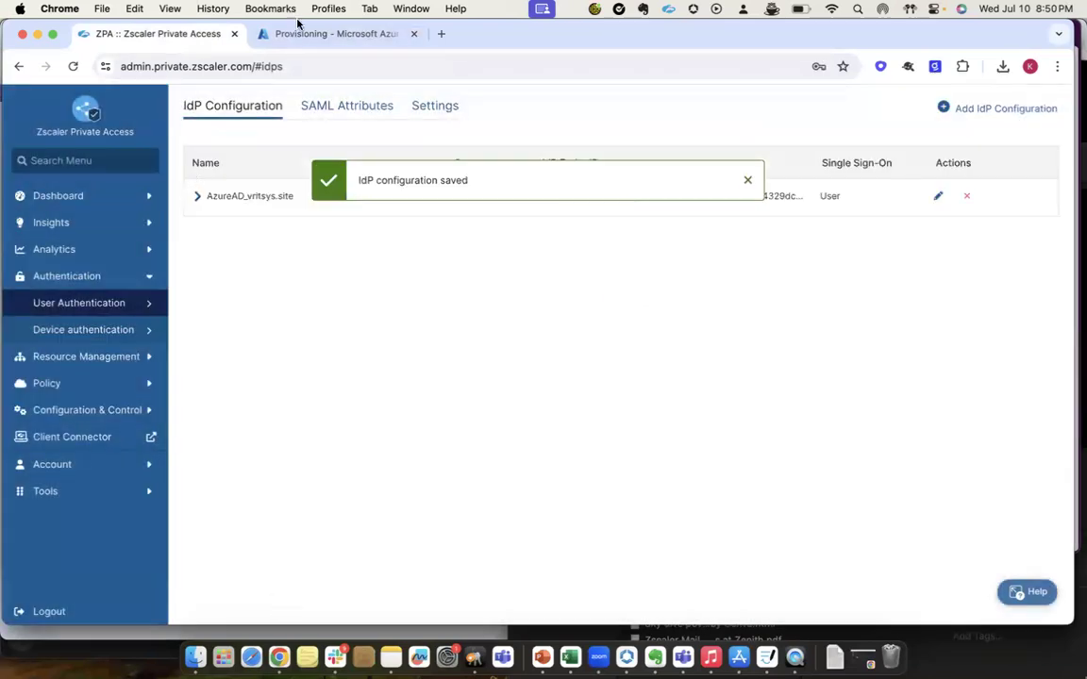
# Switch to the Azure portal, paste the bearer token as the Secret Token, and test and save the provisioning credentials.
pyautogui.click(304, 33)
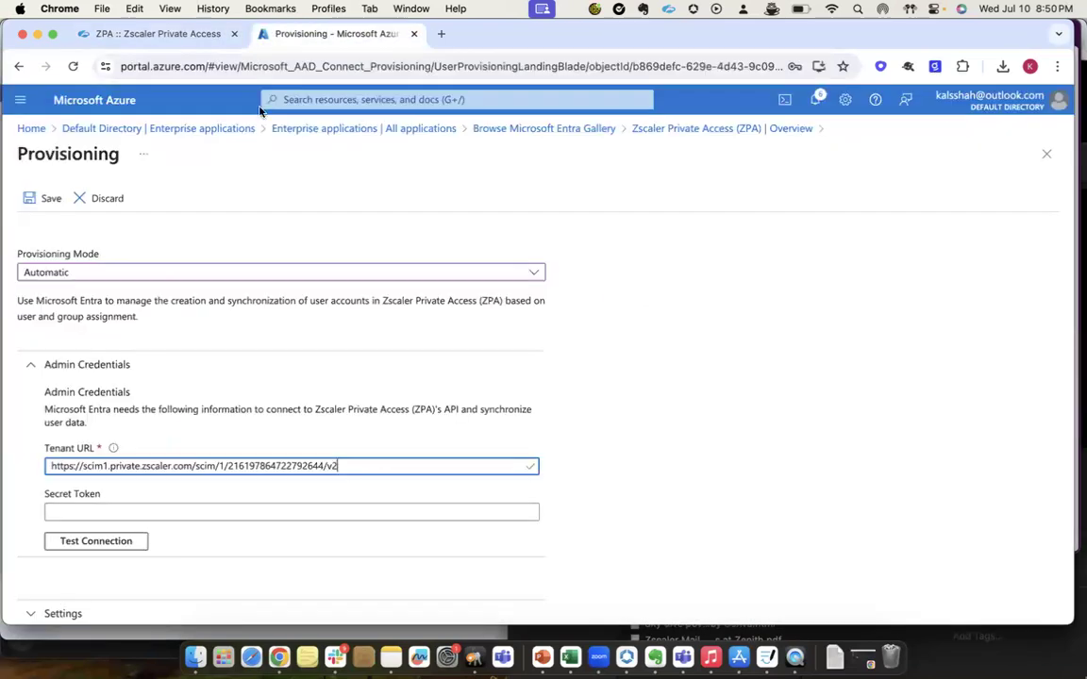
pyautogui.click(139, 512)
pyautogui.press('super+v')
pyautogui.click(83, 545)
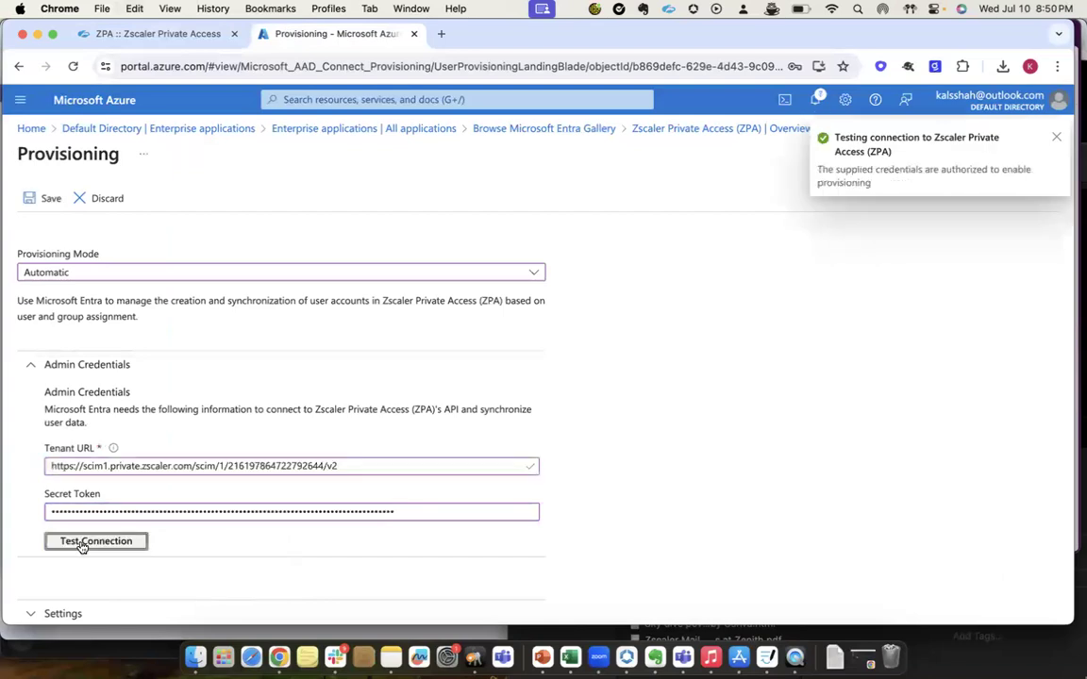
pyautogui.scroll(-1, 81, 545)
pyautogui.click(49, 198)
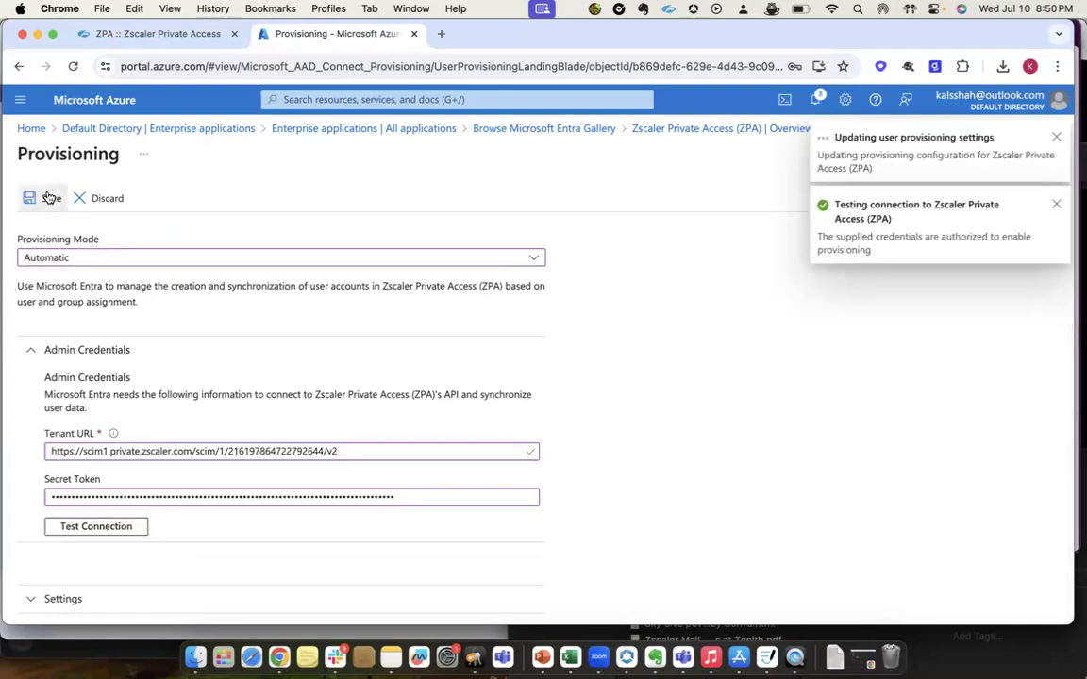